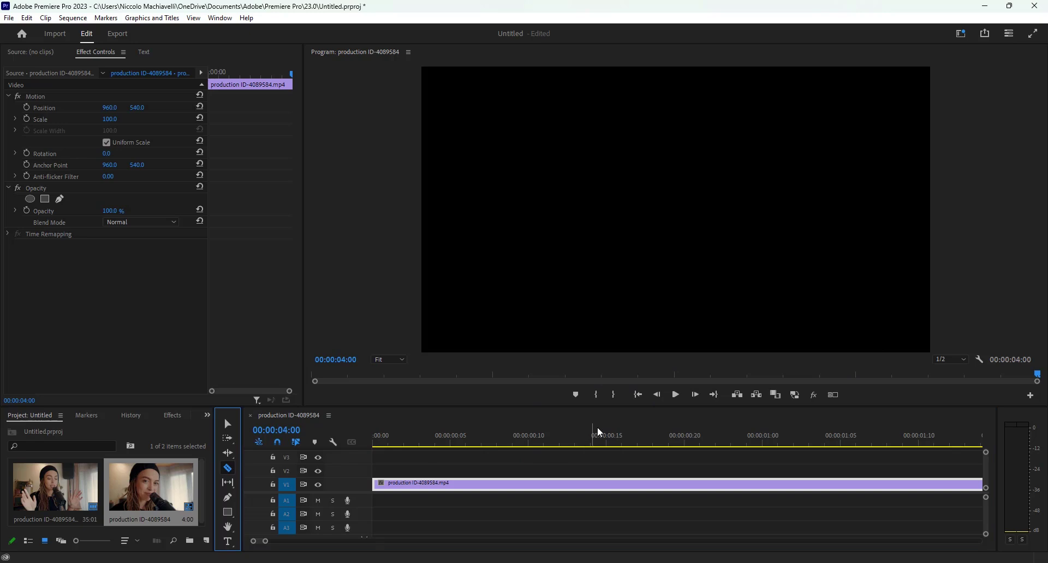
# Step: Razor the V1 clip at frames 16, 17, 18, 19, 20 and 21 to create short one-frame pieces
pyautogui.moveTo(600, 435); pyautogui.dragTo(622, 435)
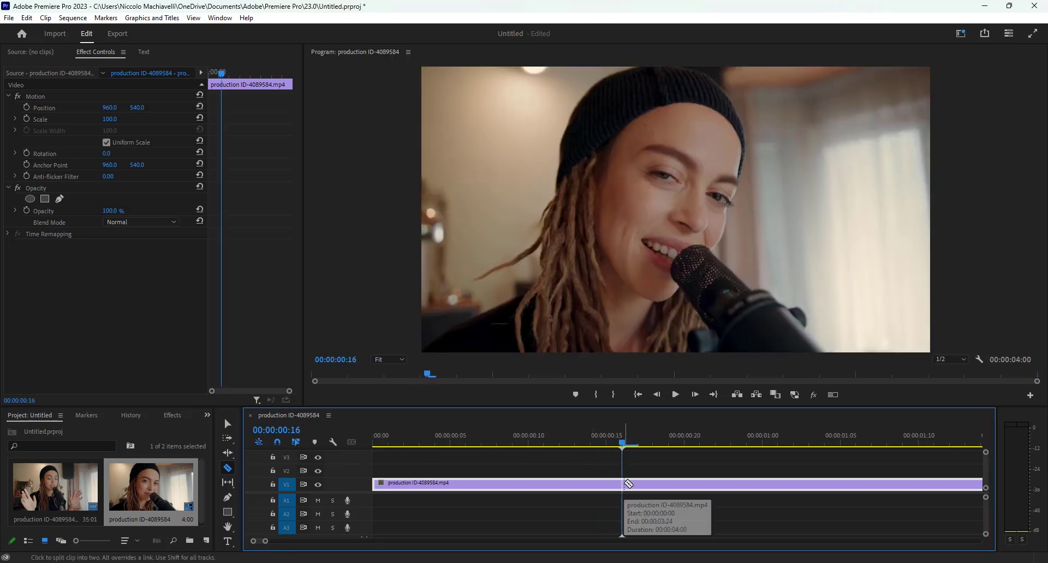
pyautogui.click(626, 484)
pyautogui.click(638, 484)
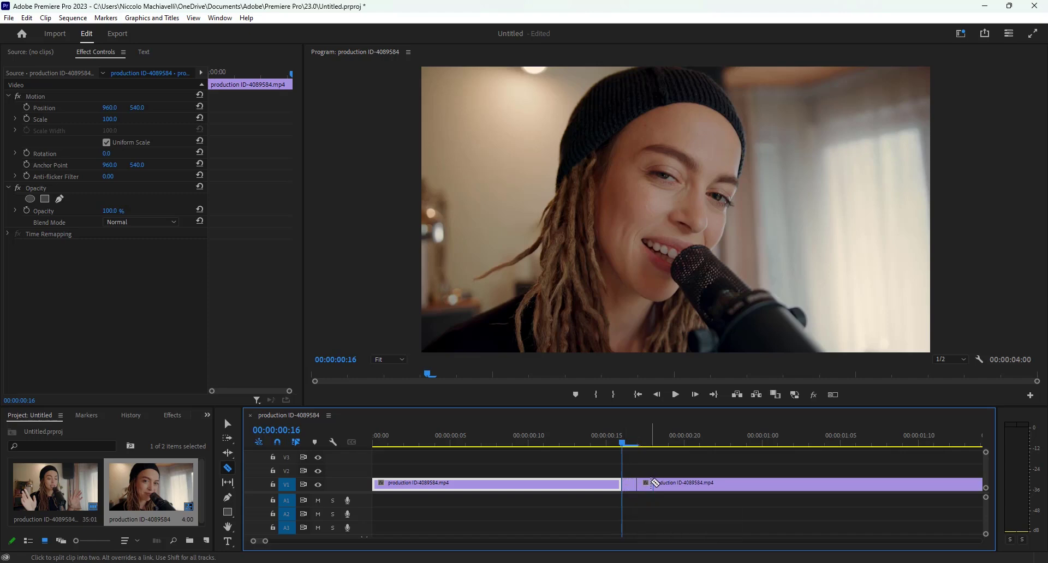
pyautogui.click(653, 484)
pyautogui.click(685, 483)
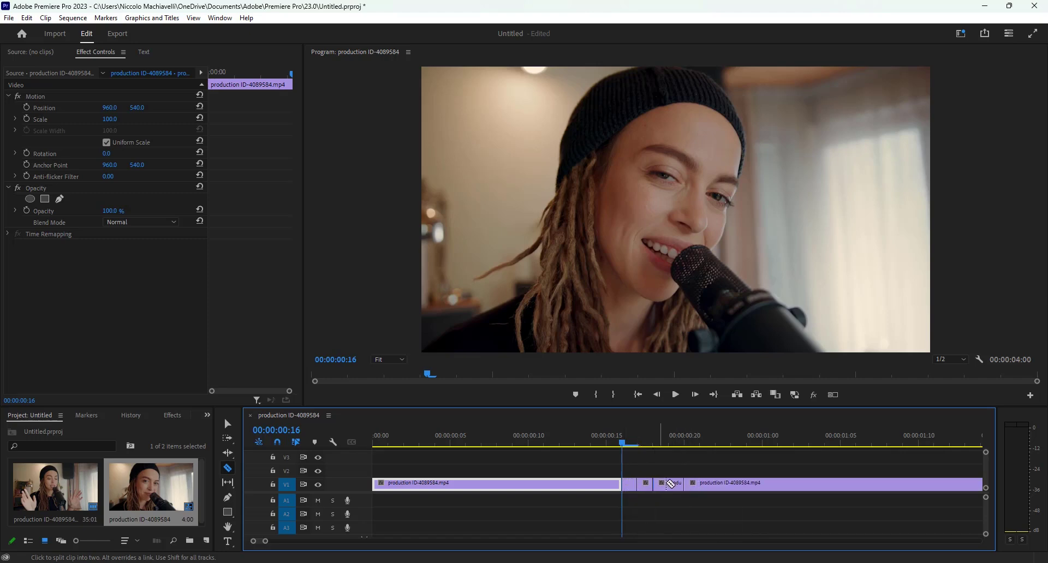
pyautogui.click(668, 484)
pyautogui.click(703, 484)
# Step: Delete the one-frame V1 pieces at frames 17 and 20, leaving gaps in the track
pyautogui.click(220, 430)
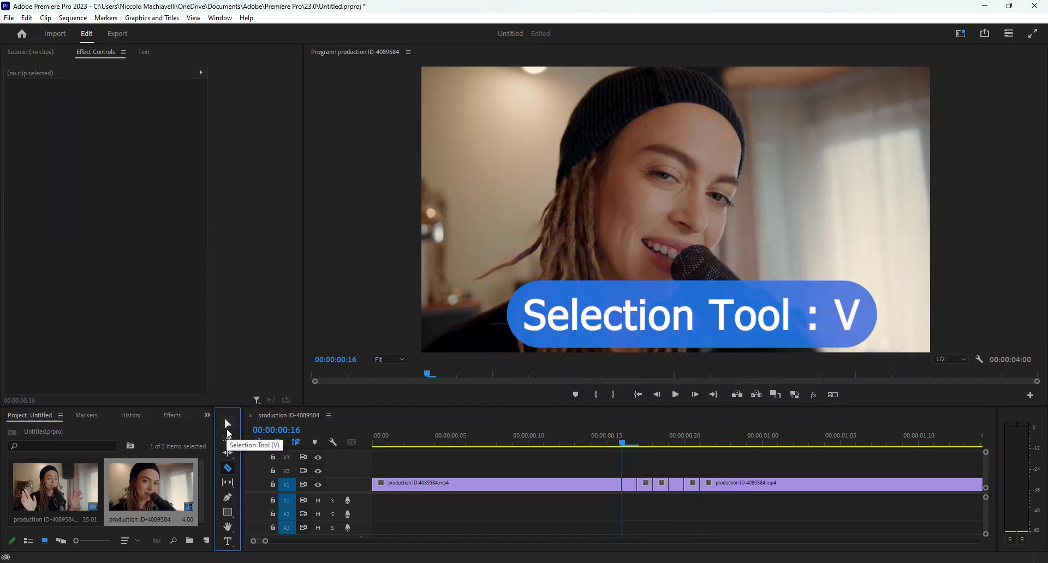
pyautogui.click(228, 430)
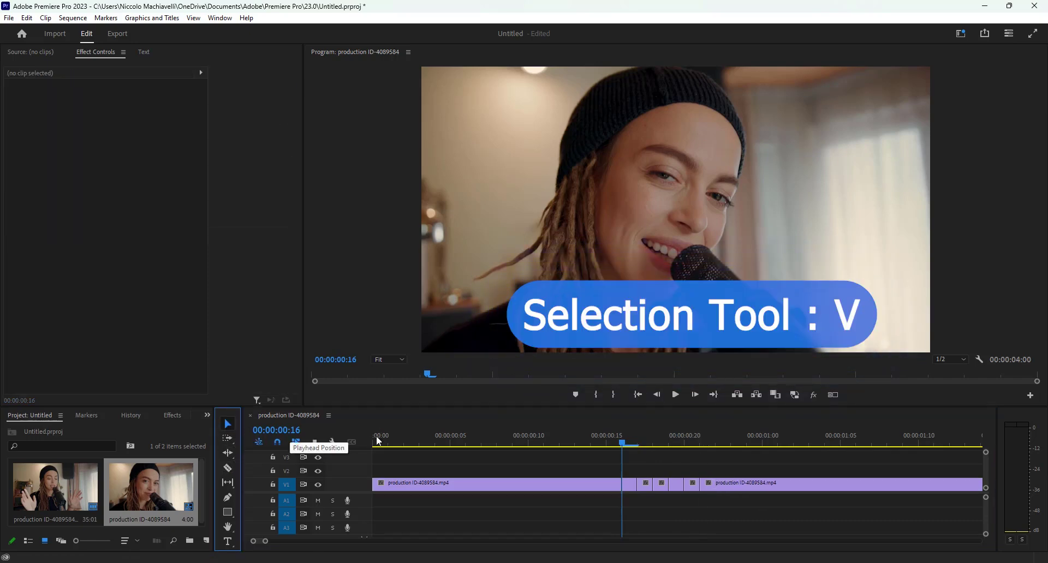
pyautogui.click(643, 489)
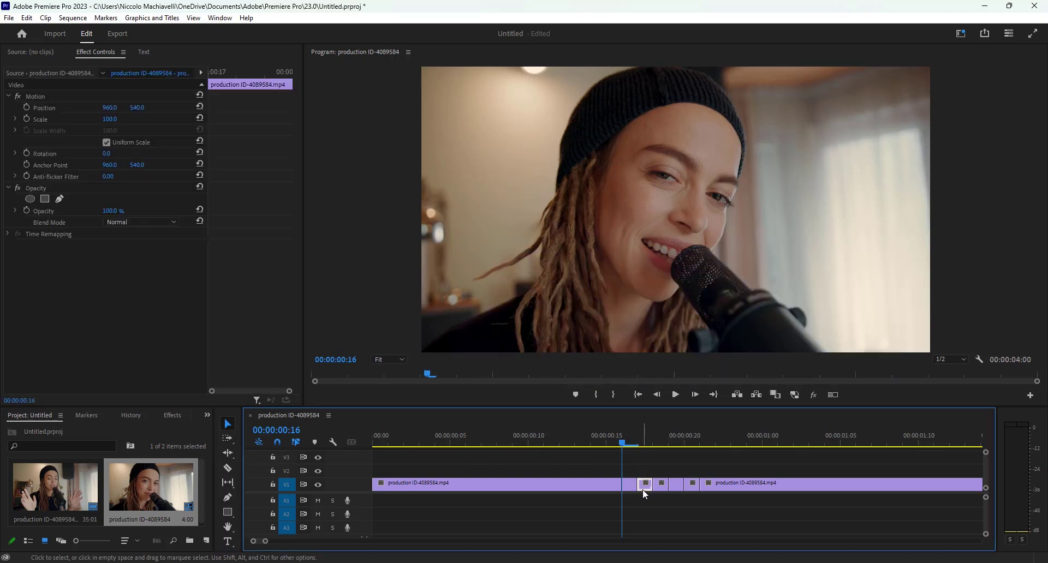
pyautogui.press('Delete')
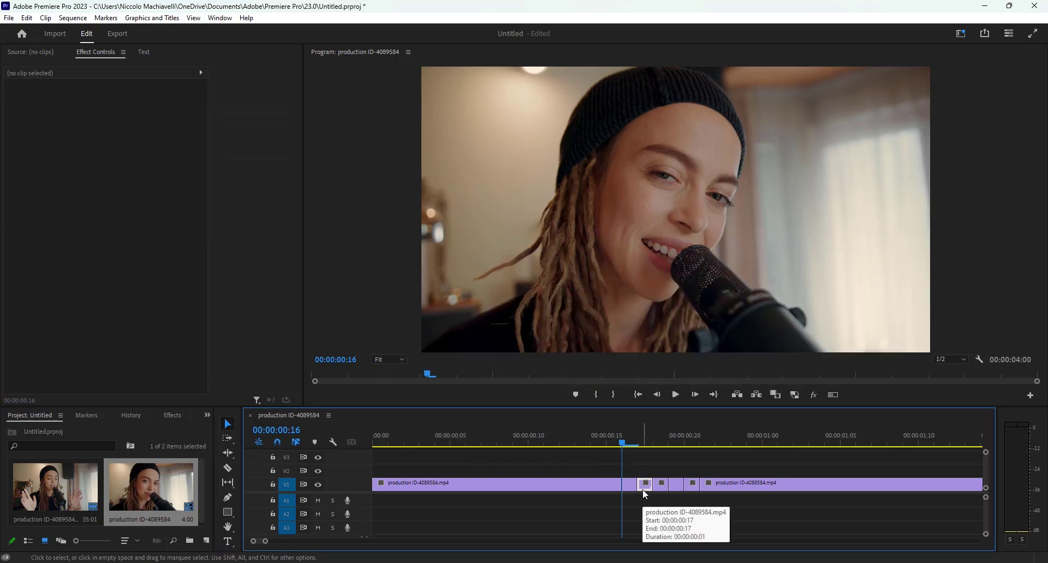
pyautogui.click(692, 485)
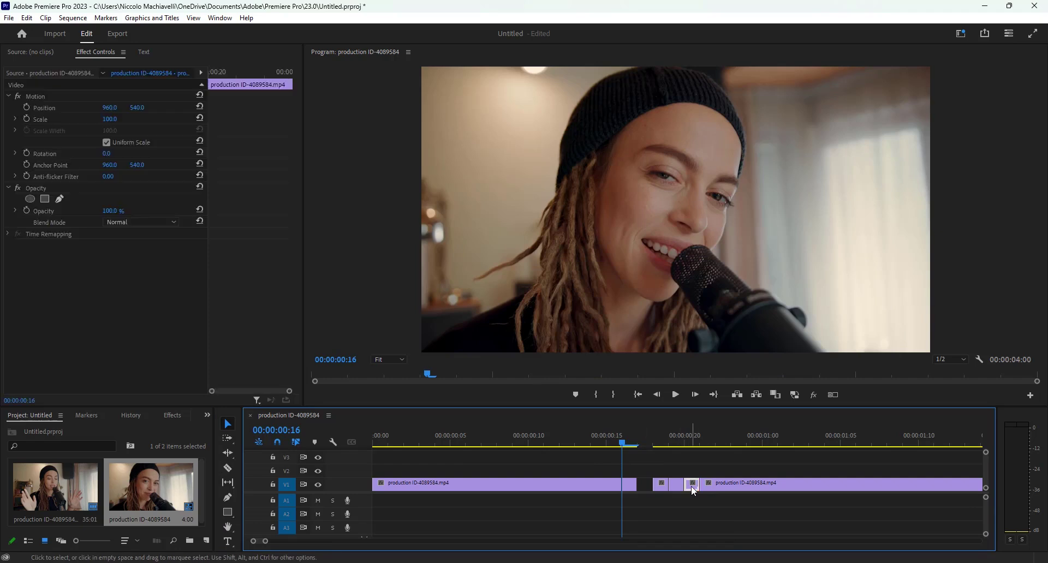
pyautogui.press('Delete')
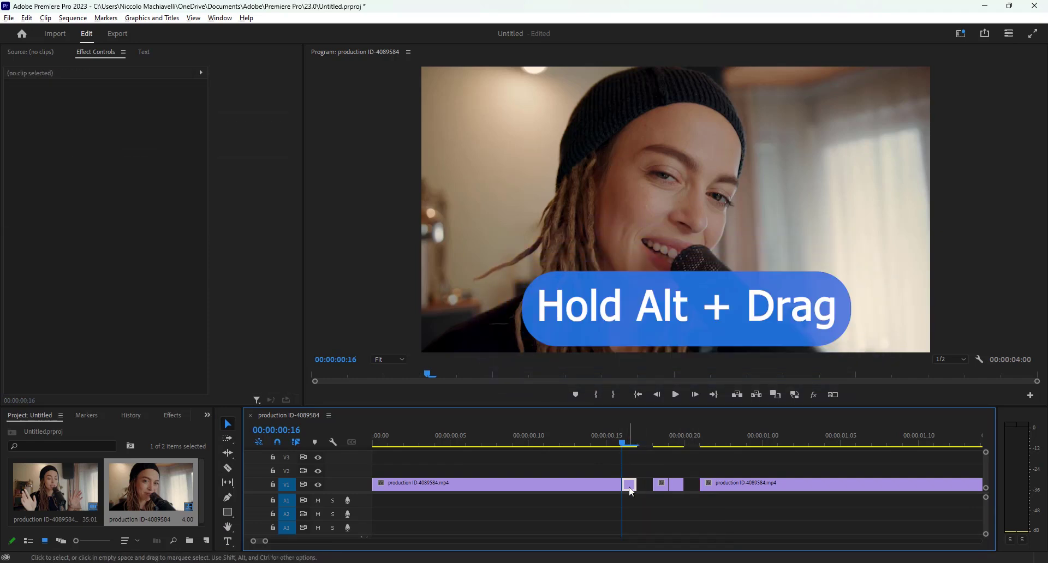
# Step: Duplicate the remaining one-frame pieces at frames 16, 18 and 19 onto track V2 directly above the originals
pyautogui.moveTo(632, 484); pyautogui.dragTo(632, 477)
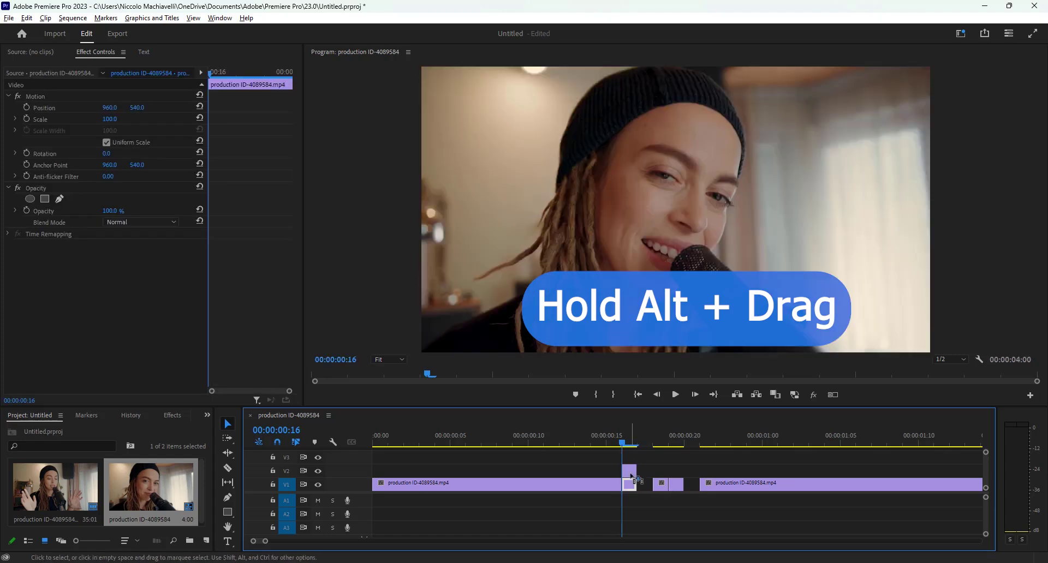
pyautogui.click(661, 483)
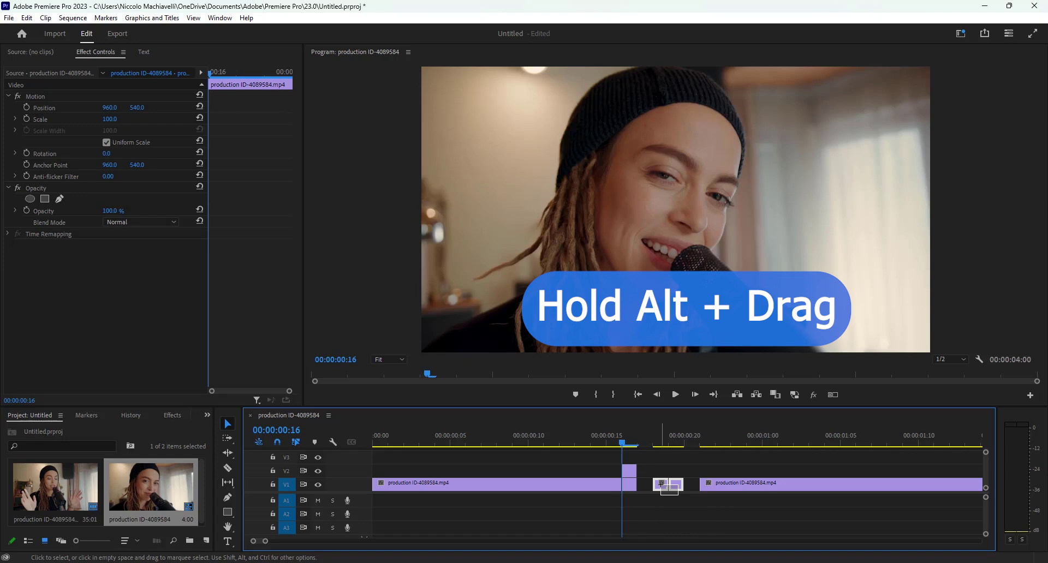
pyautogui.moveTo(662, 484); pyautogui.dragTo(663, 481)
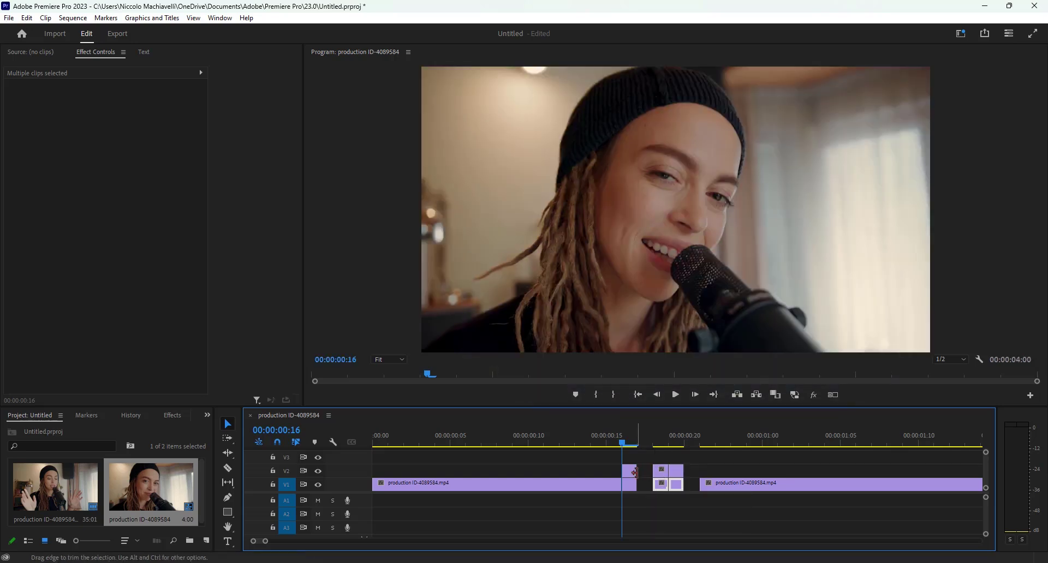
# Step: Set the V2 piece at frame 16 to 55% opacity and a horizontal position of 1009
pyautogui.click(631, 473)
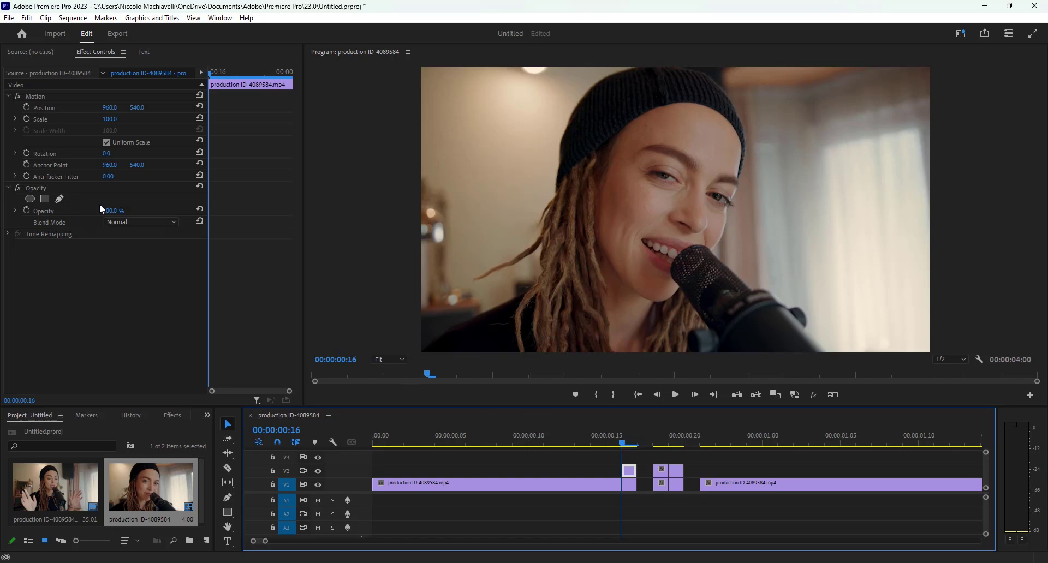
pyautogui.moveTo(112, 213); pyautogui.dragTo(108, 213)
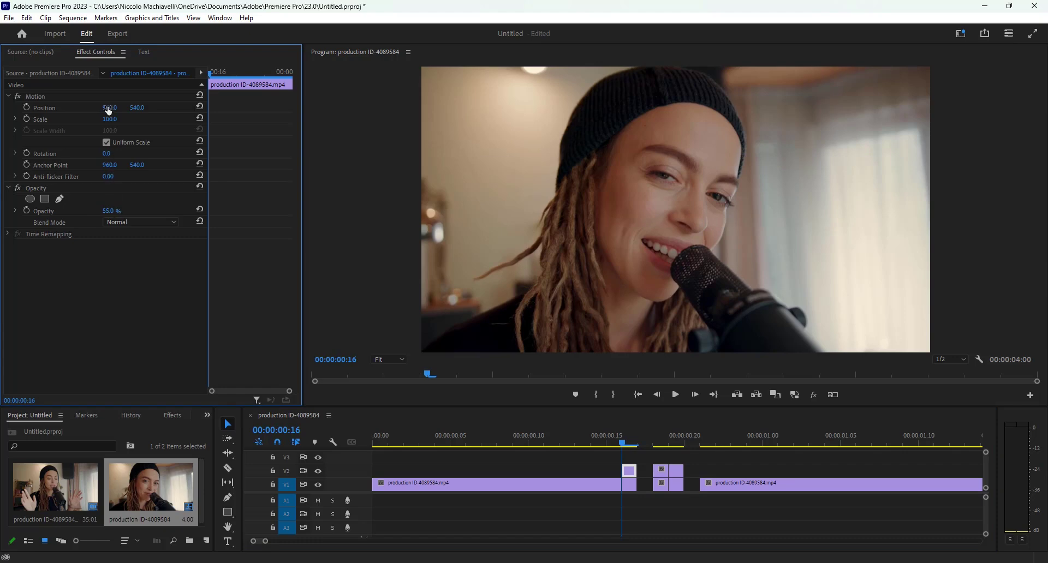
pyautogui.moveTo(109, 108); pyautogui.dragTo(136, 107)
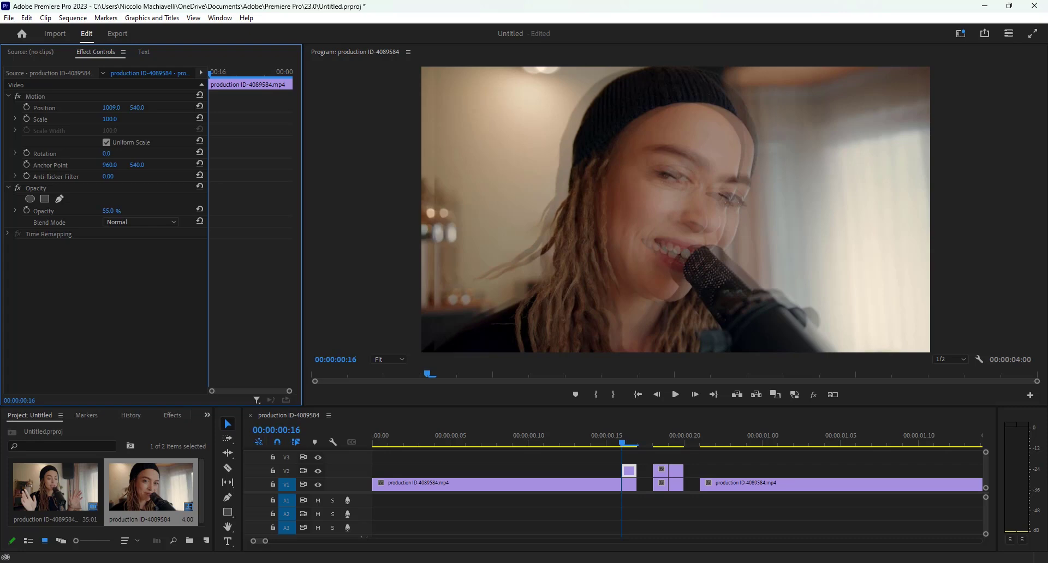
# Step: Give the V2 piece at frame 16 a Lumetri Color correction with Temperature 62.6 and Tint 66.4
pyautogui.click(220, 20)
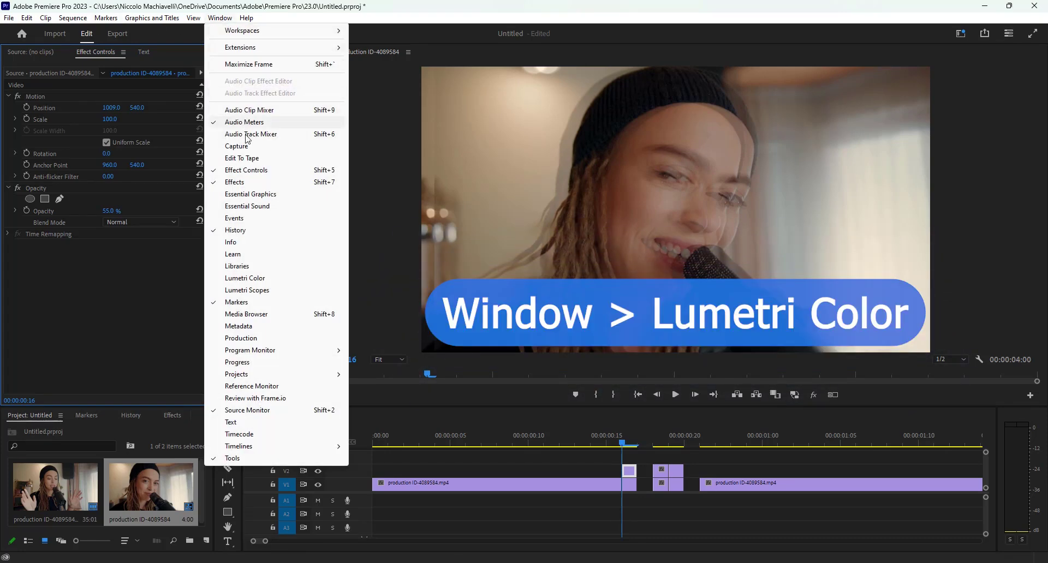
pyautogui.click(247, 280)
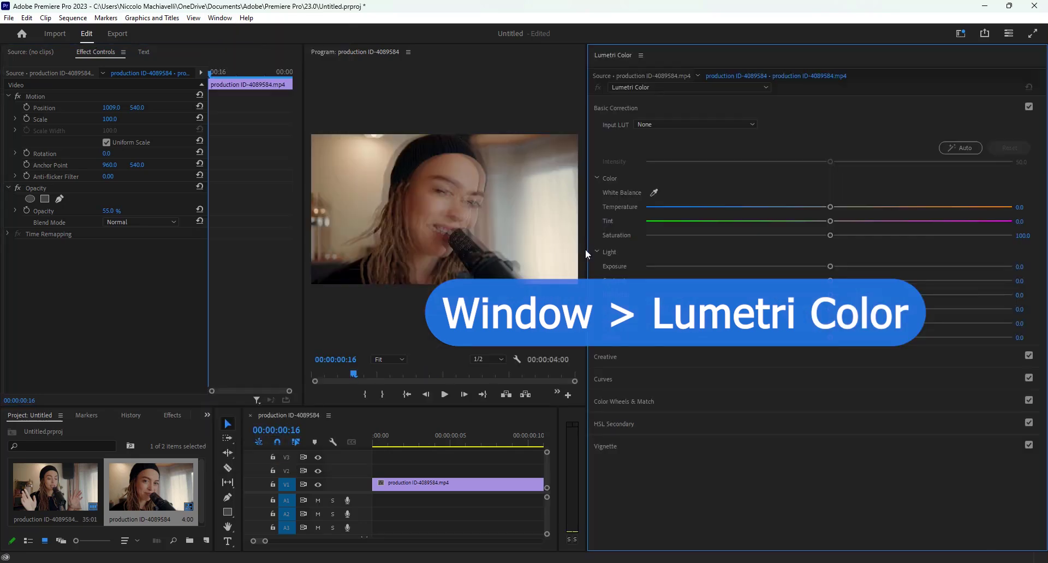
pyautogui.moveTo(607, 251); pyautogui.dragTo(895, 236)
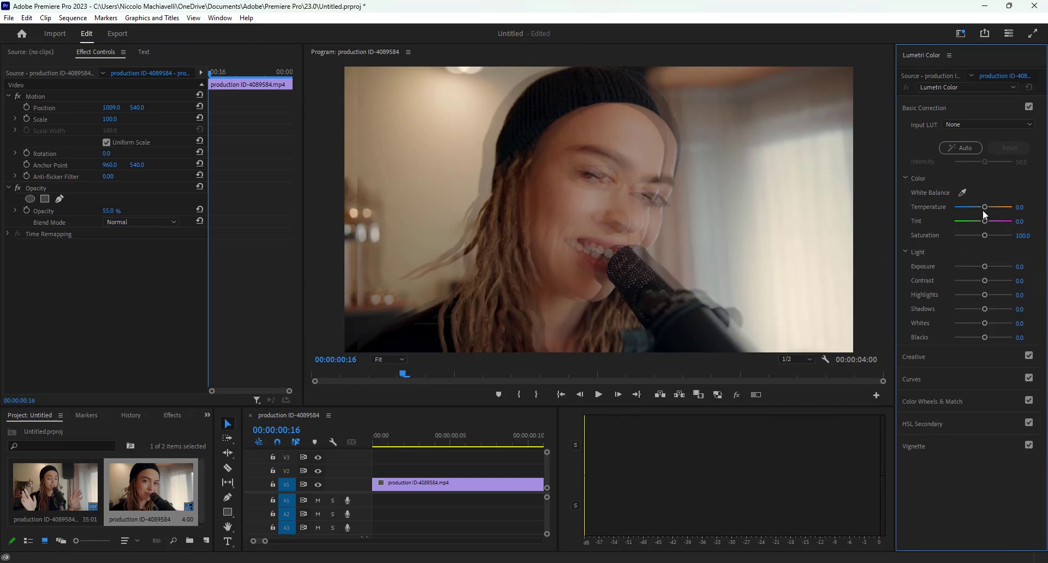
pyautogui.moveTo(986, 207); pyautogui.dragTo(1004, 228)
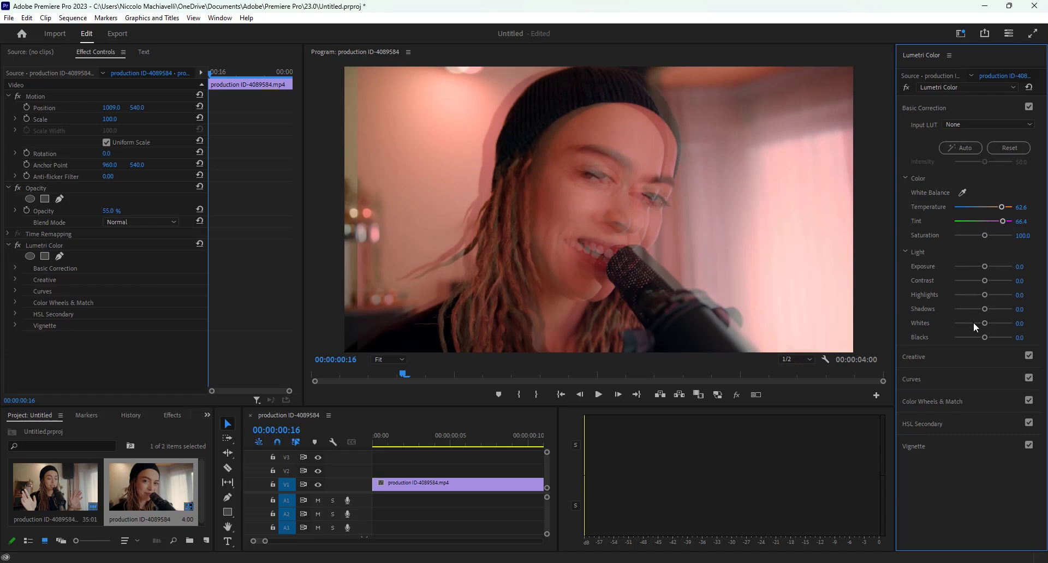
# Step: Set the V2 piece at frame 18 to 47% opacity, horizontal position 913, Temperature 53.3 and Tint -66.4
pyautogui.moveTo(560, 465); pyautogui.dragTo(867, 464)
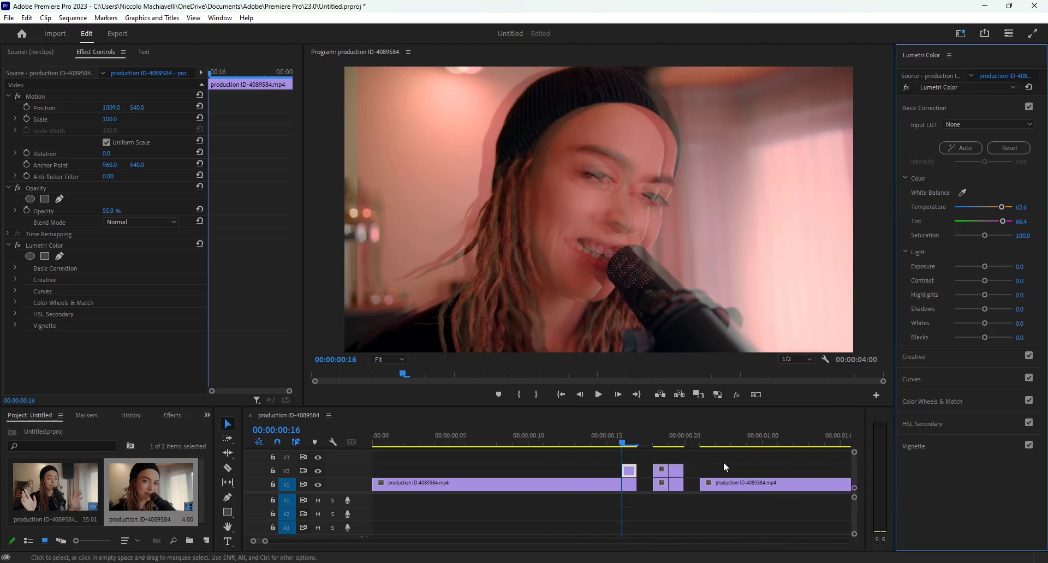
pyautogui.click(663, 472)
pyautogui.click(654, 443)
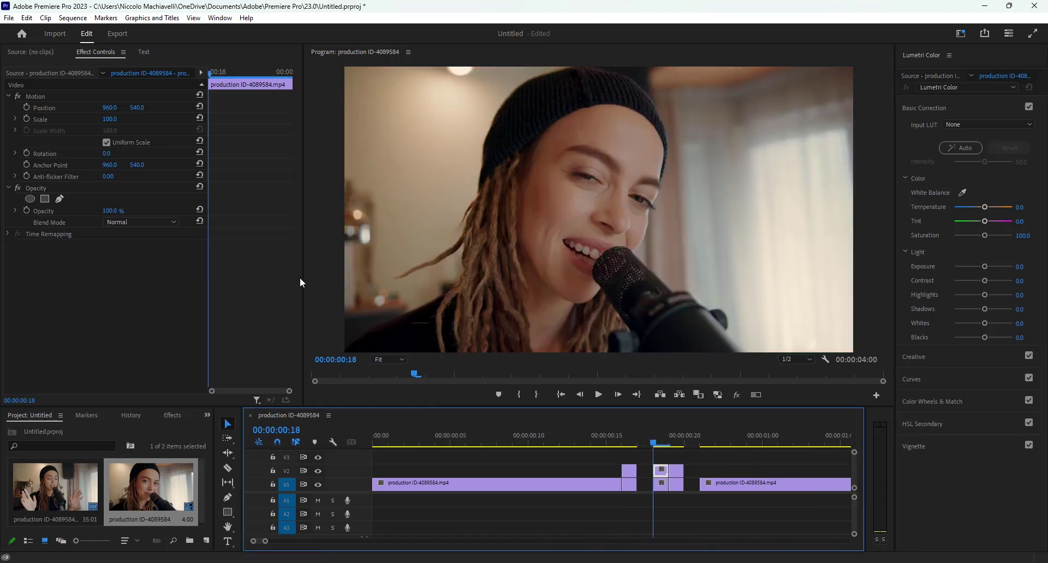
pyautogui.moveTo(121, 210); pyautogui.dragTo(104, 210)
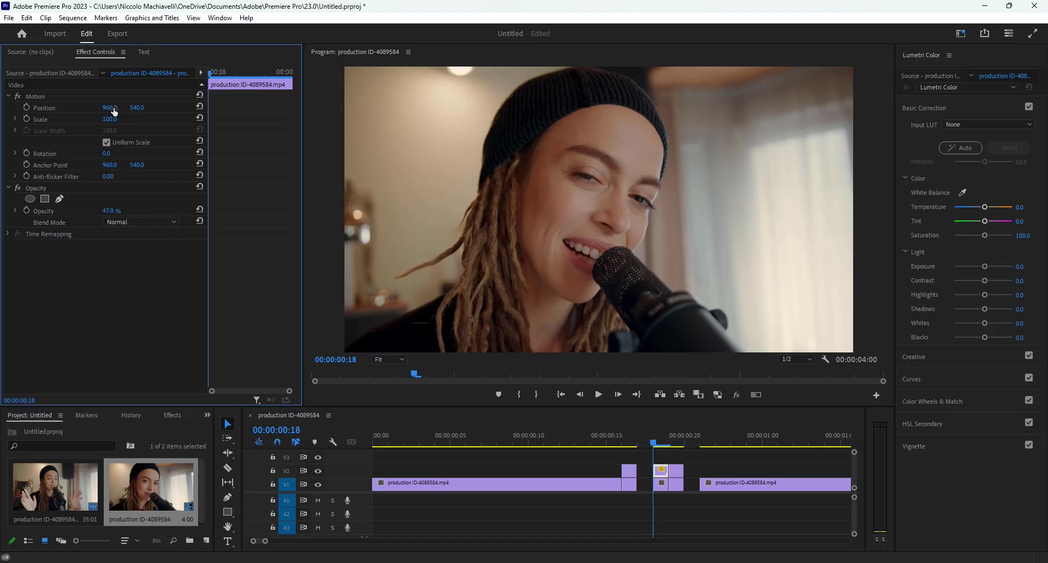
pyautogui.moveTo(110, 107); pyautogui.dragTo(84, 108)
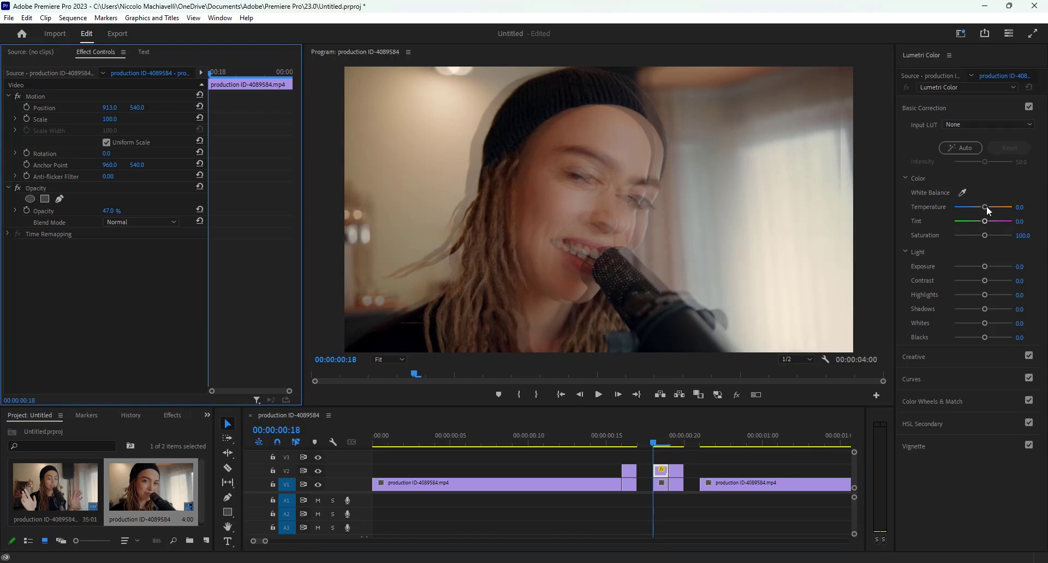
pyautogui.moveTo(992, 211); pyautogui.dragTo(970, 221)
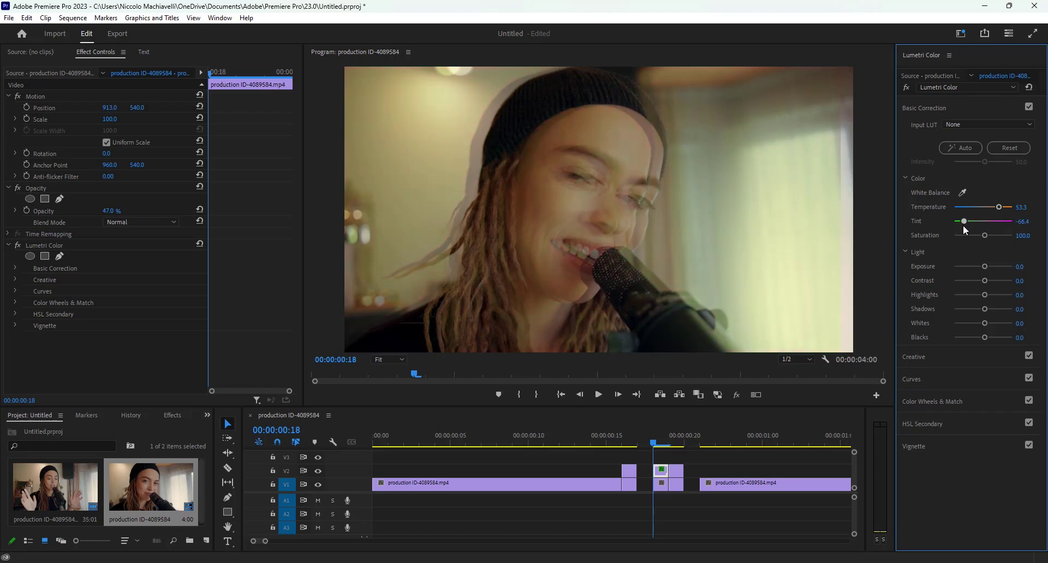
# Step: Set the V2 piece at frame 19 to 36% opacity, horizontal position 984 and scale 115
pyautogui.click(676, 470)
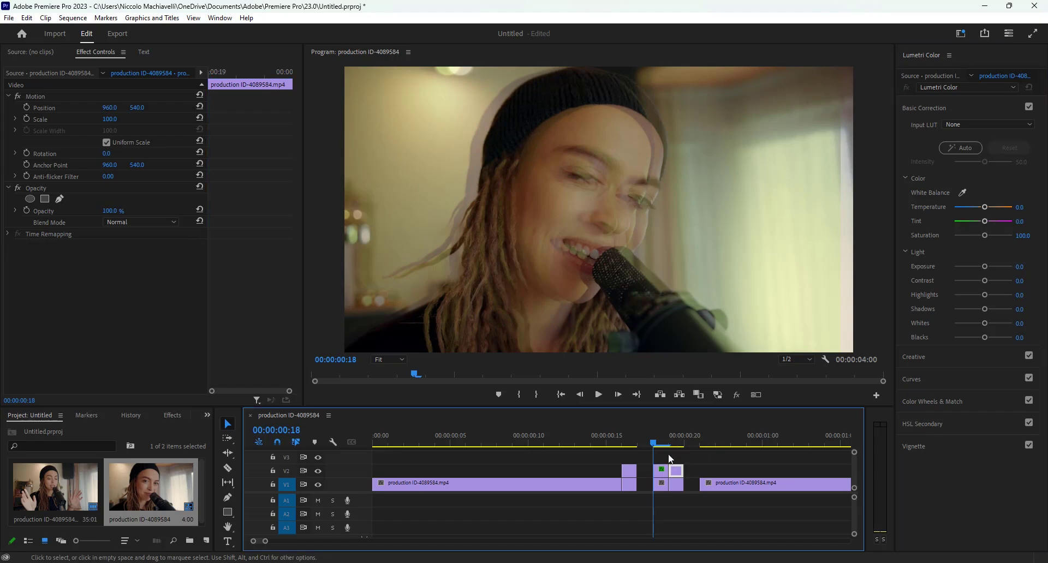
pyautogui.click(669, 444)
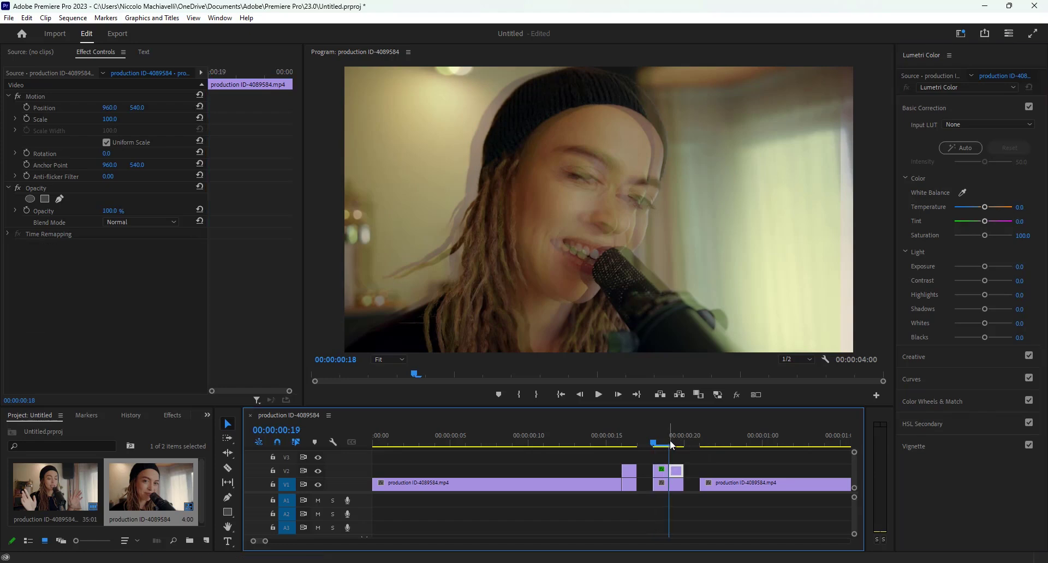
pyautogui.click(115, 217)
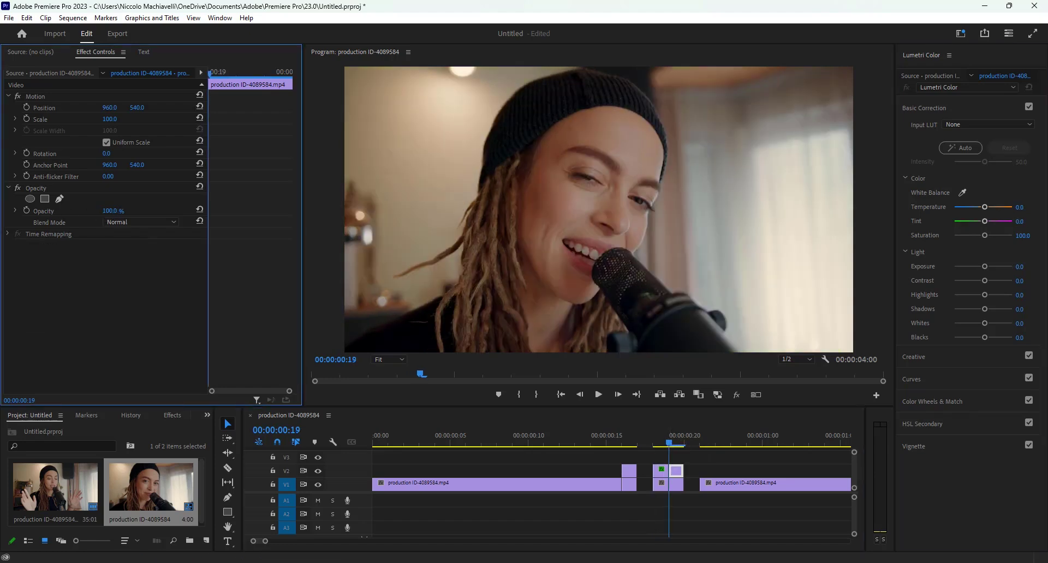
pyautogui.moveTo(113, 211); pyautogui.dragTo(139, 213)
pyautogui.moveTo(110, 108)
pyautogui.mouseDown()
pyautogui.moveTo(122, 107)
pyautogui.moveTo(118, 119)
pyautogui.mouseUp()
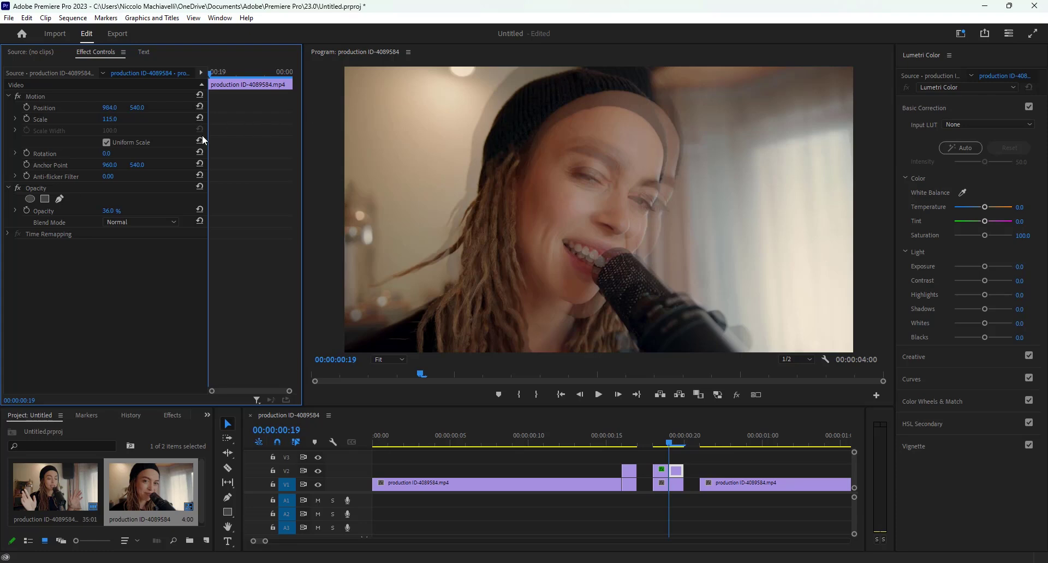
# Step: Find the Arithmetic video effect with the search term "arith" and apply it to all three V2 pieces
pyautogui.click(173, 416)
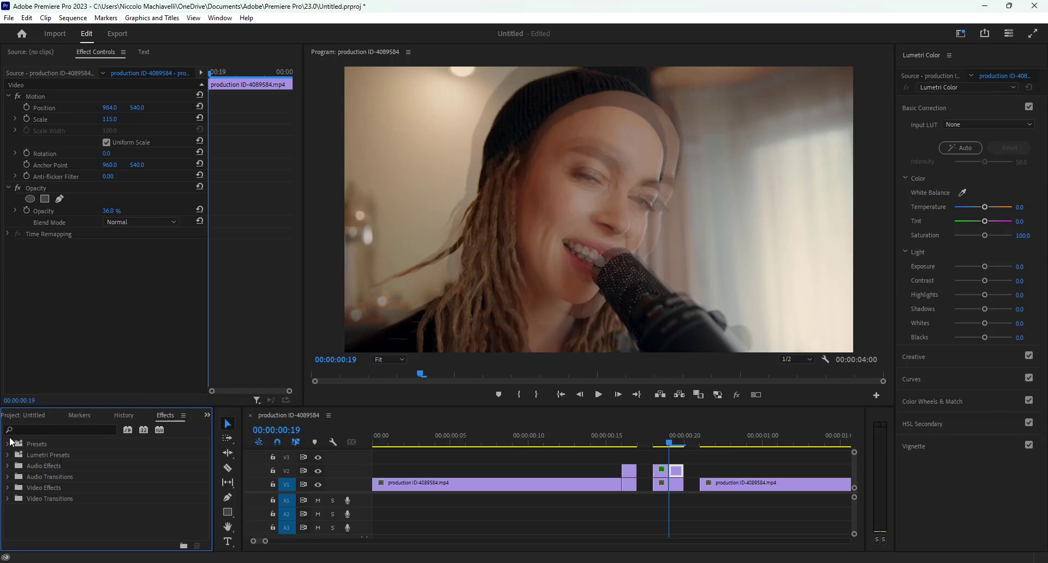
pyautogui.click(31, 429)
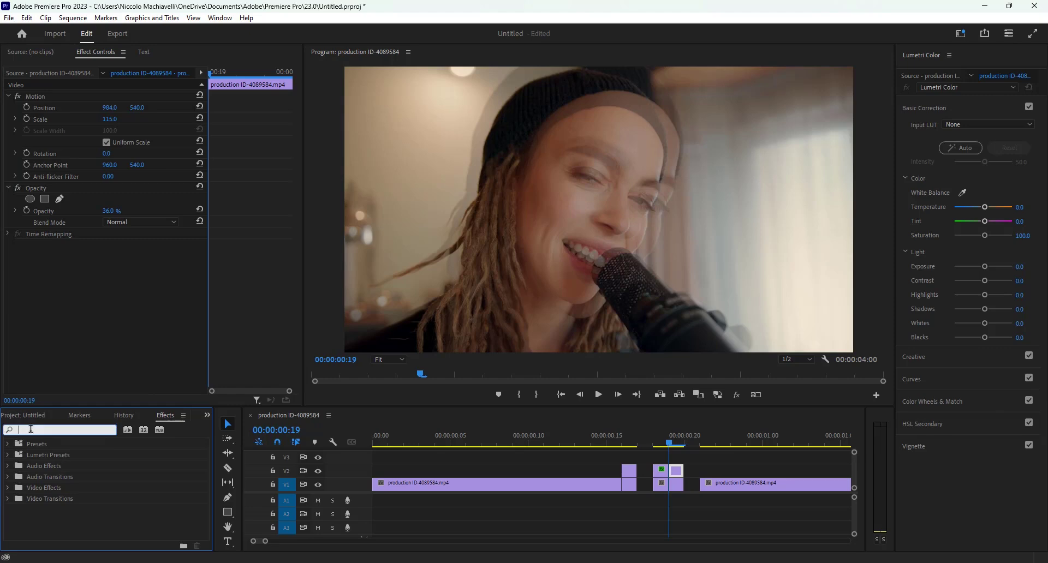
pyautogui.write('ari')
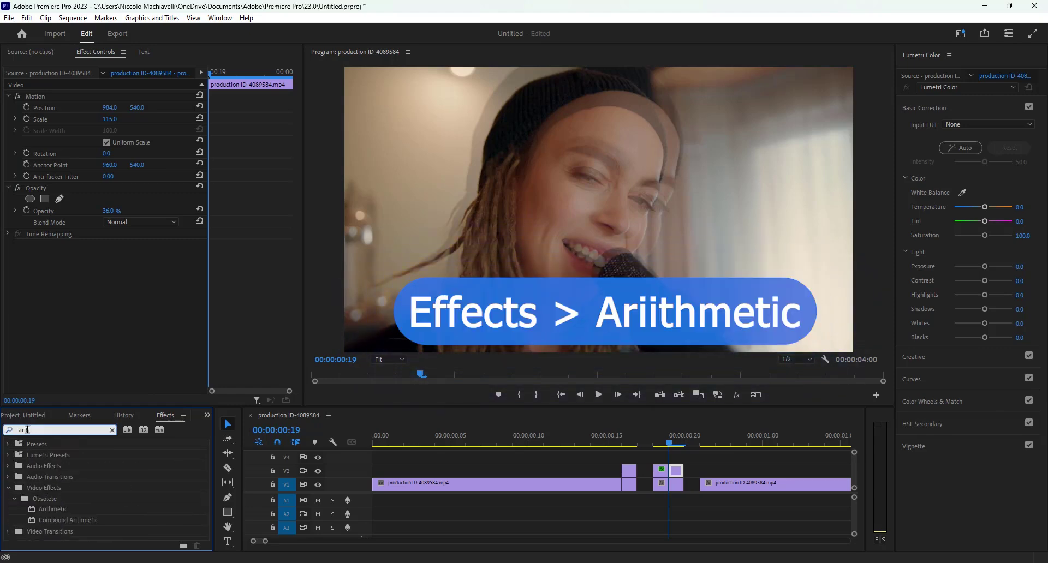
pyautogui.write('th')
pyautogui.moveTo(57, 513); pyautogui.dragTo(677, 471)
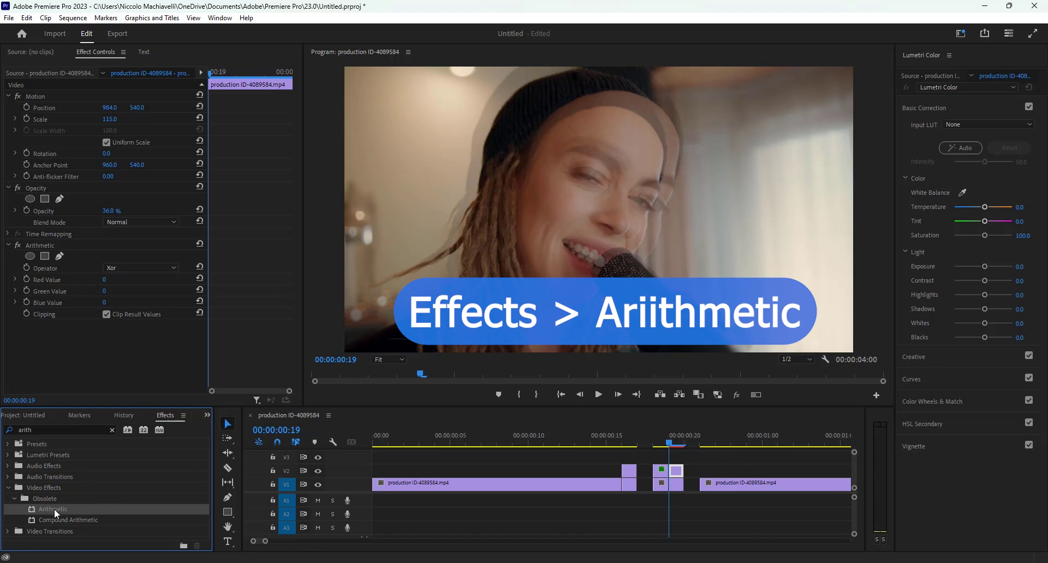
pyautogui.moveTo(57, 513); pyautogui.dragTo(660, 472)
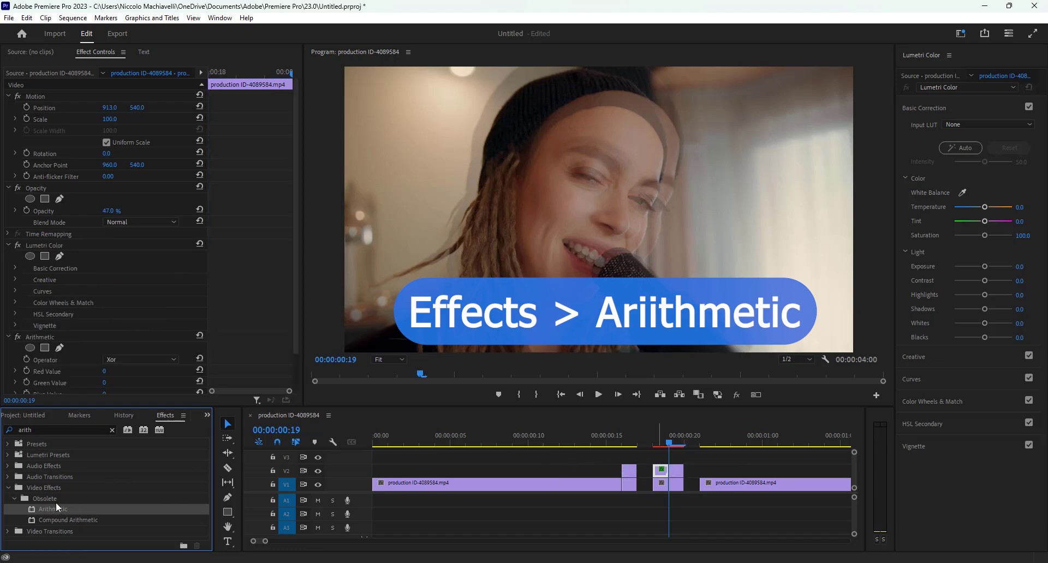
pyautogui.moveTo(47, 513); pyautogui.dragTo(630, 472)
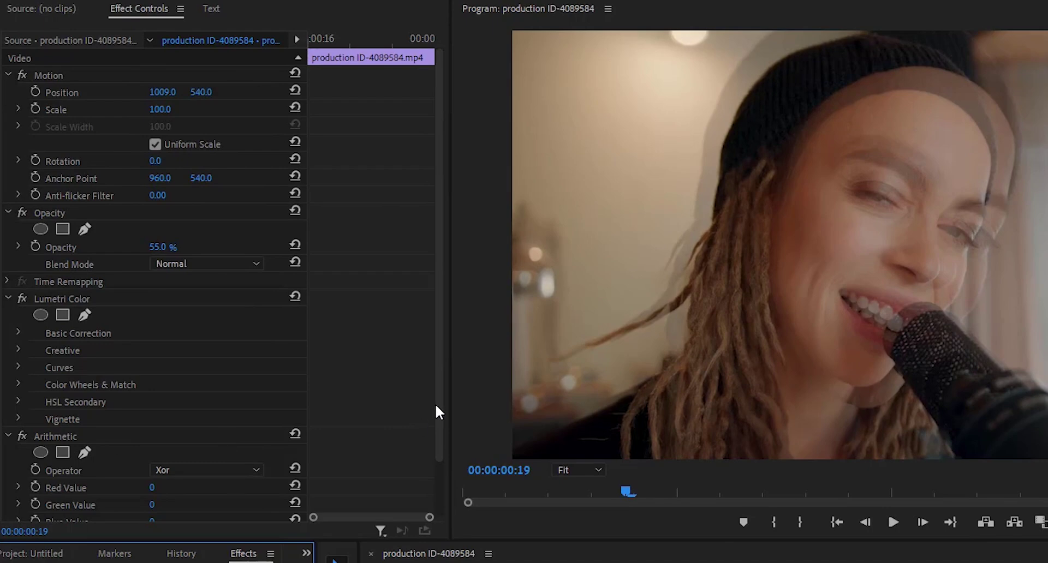
# Step: On the V2 piece at frame 19, set the Arithmetic operator to Max, tint it with the effect's colour values and blend it as Linear Dodge (Add)
pyautogui.moveTo(437, 406); pyautogui.dragTo(436, 487)
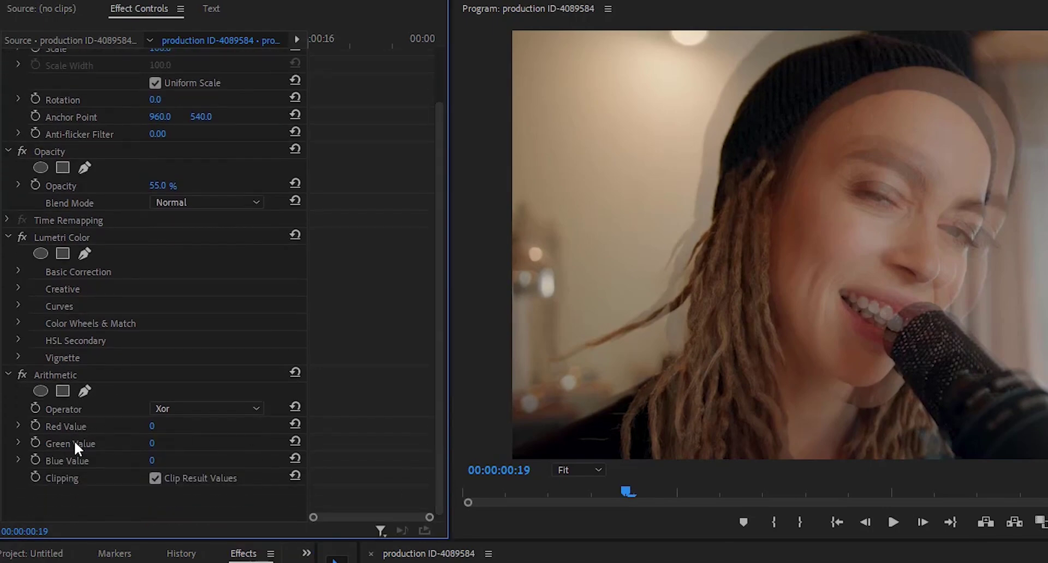
pyautogui.press('d')
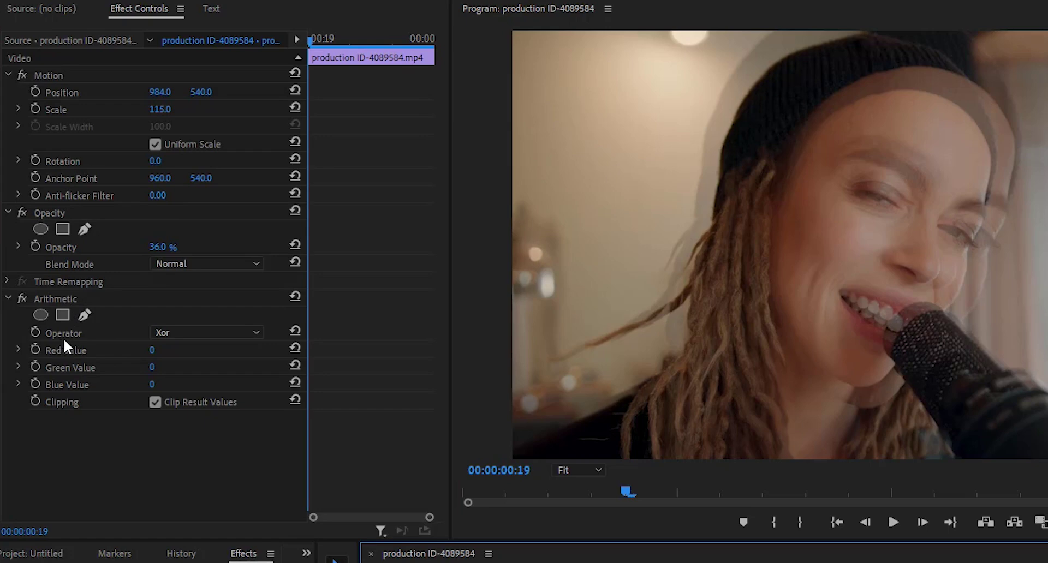
pyautogui.click(188, 334)
pyautogui.click(180, 475)
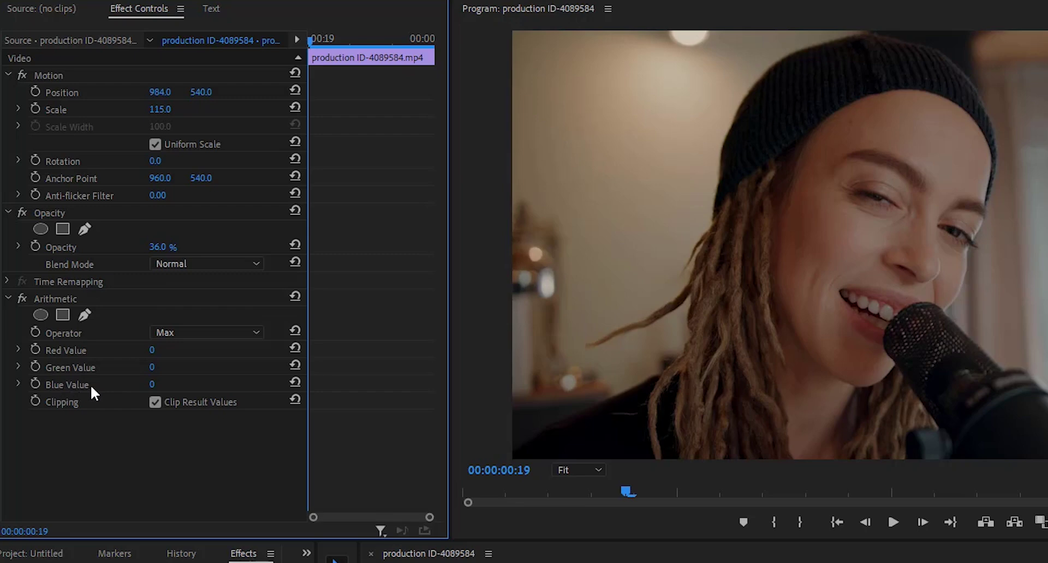
pyautogui.moveTo(152, 350); pyautogui.dragTo(187, 384)
pyautogui.click(176, 266)
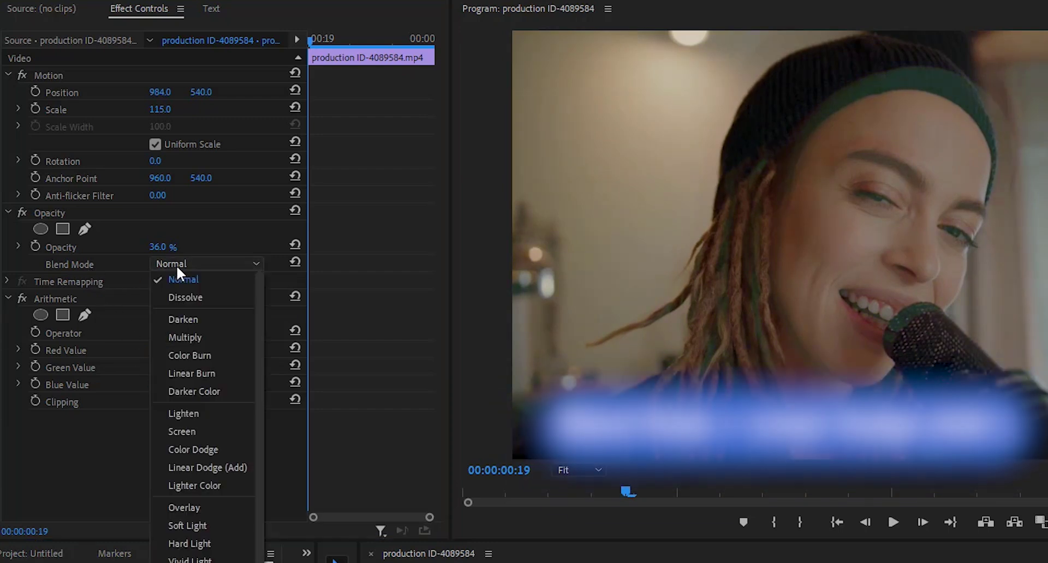
pyautogui.click(201, 468)
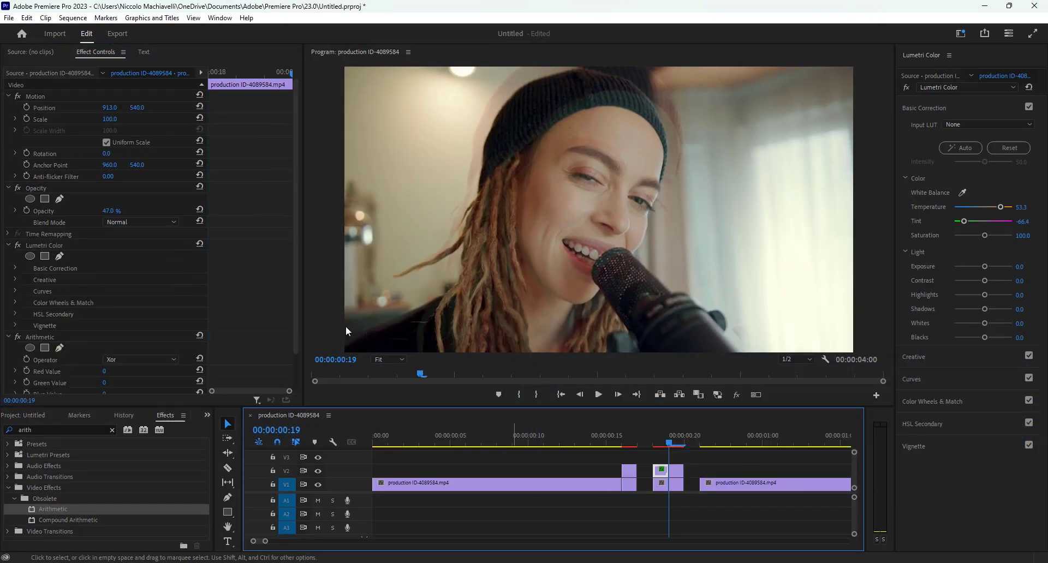
# Step: On the V2 piece at frame 18, set Arithmetic to Max with Green Value 246 and the blend mode to Linear Dodge (Add)
pyautogui.click(125, 359)
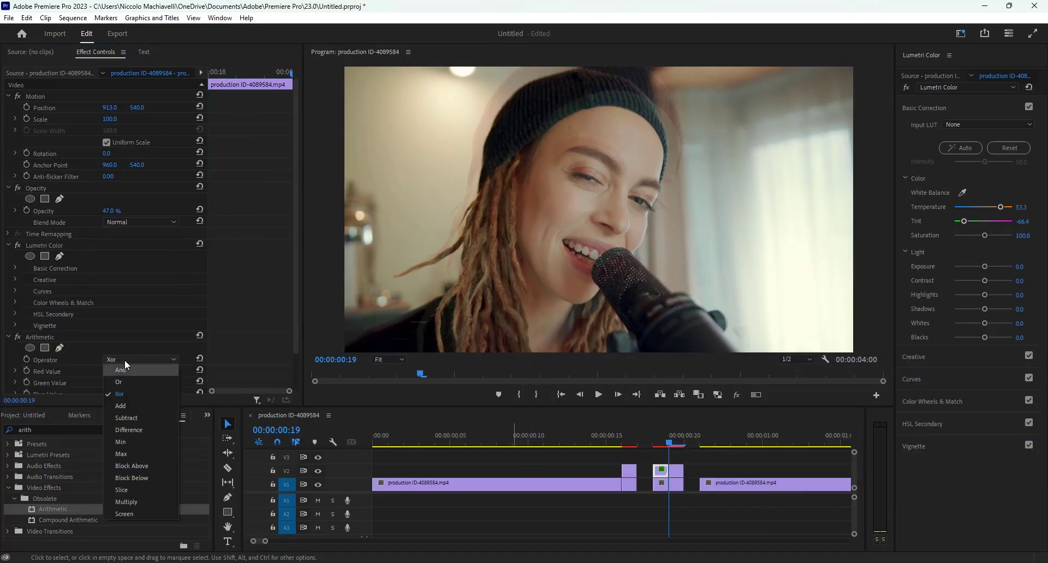
pyautogui.click(127, 452)
pyautogui.moveTo(293, 332); pyautogui.dragTo(296, 369)
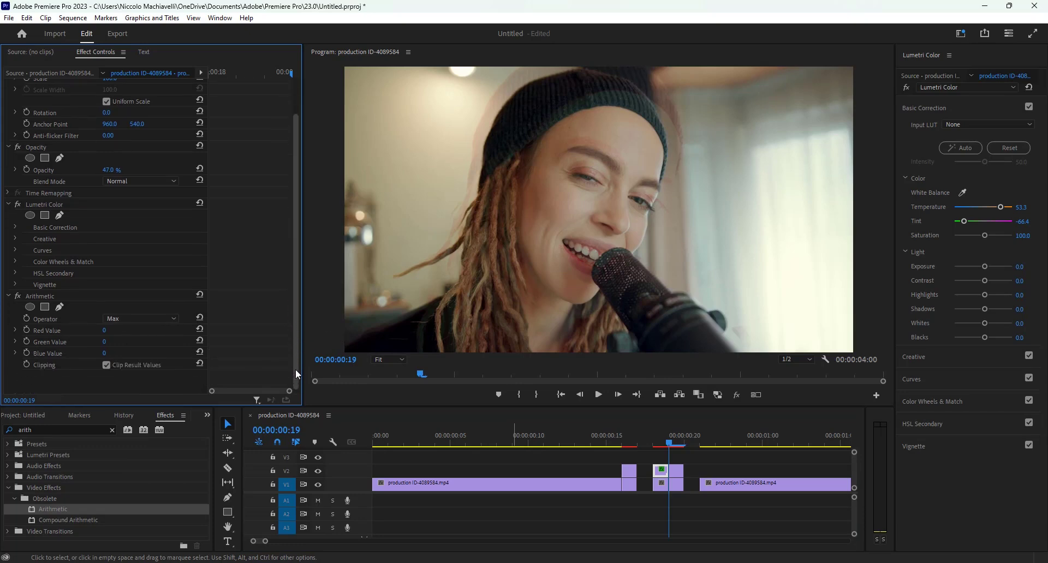
pyautogui.click(104, 342)
pyautogui.write('128')
pyautogui.press('Return')
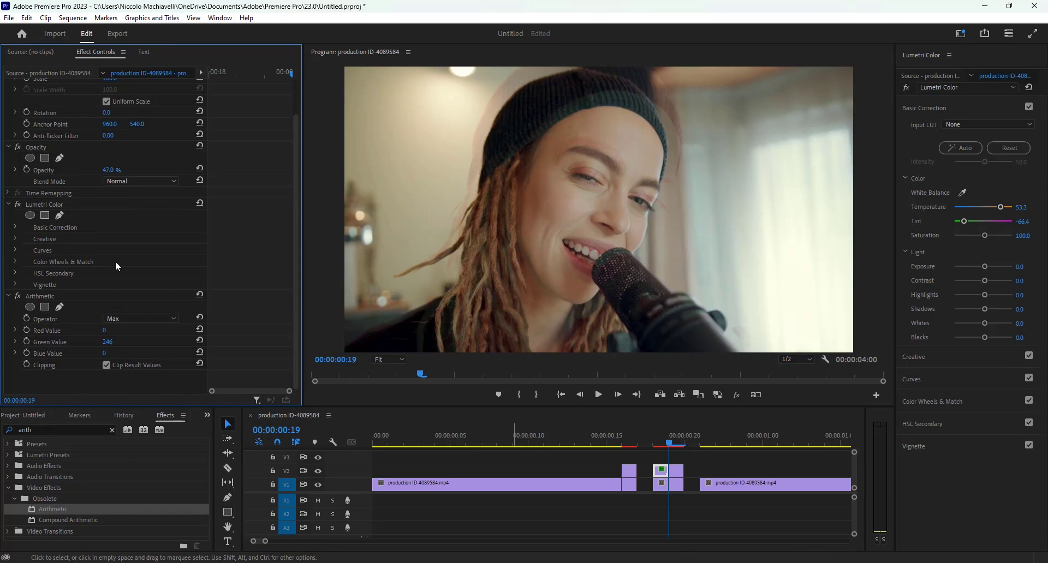
pyautogui.click(125, 180)
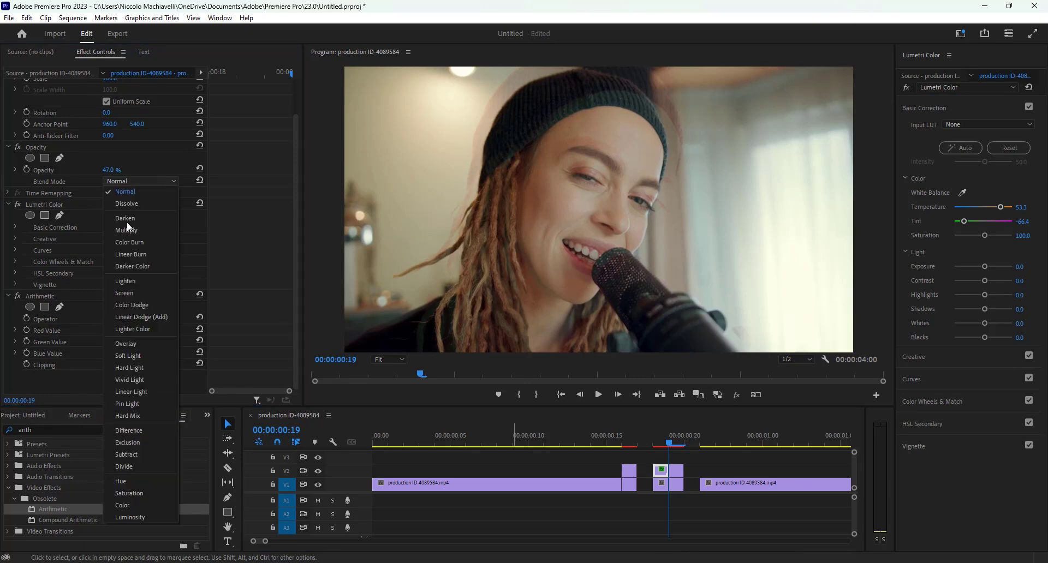
pyautogui.click(135, 317)
# Step: On the V2 piece at frame 16, set Arithmetic to Max with Blue Value 188 and the blend mode to Linear Dodge (Add)
pyautogui.click(629, 472)
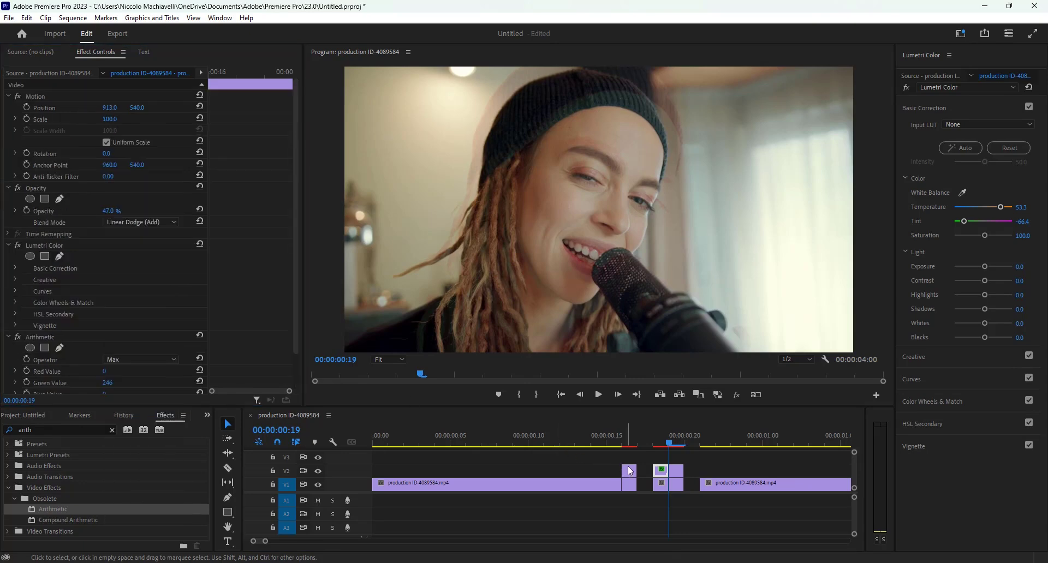
pyautogui.click(630, 438)
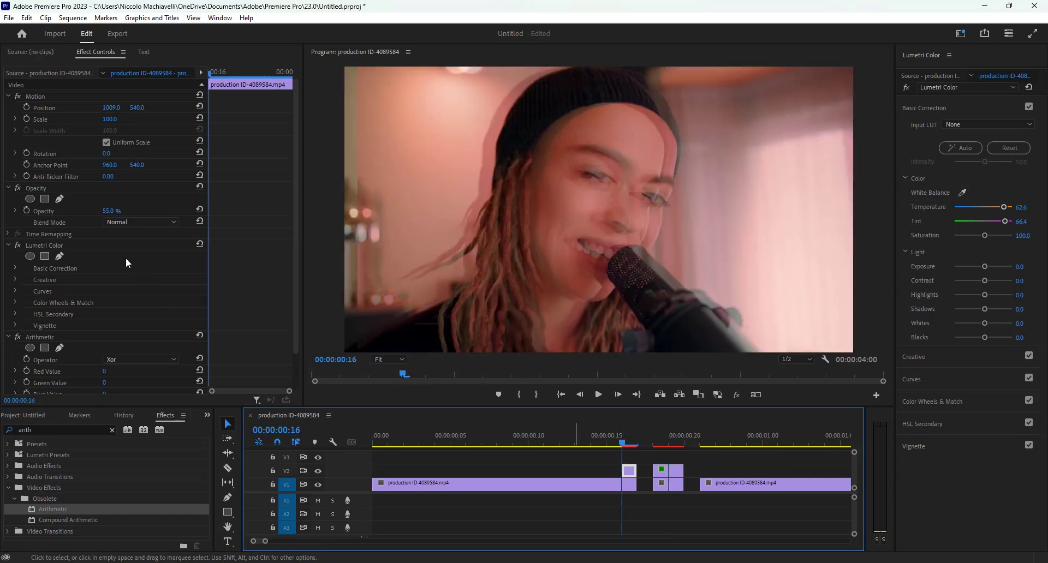
pyautogui.click(130, 361)
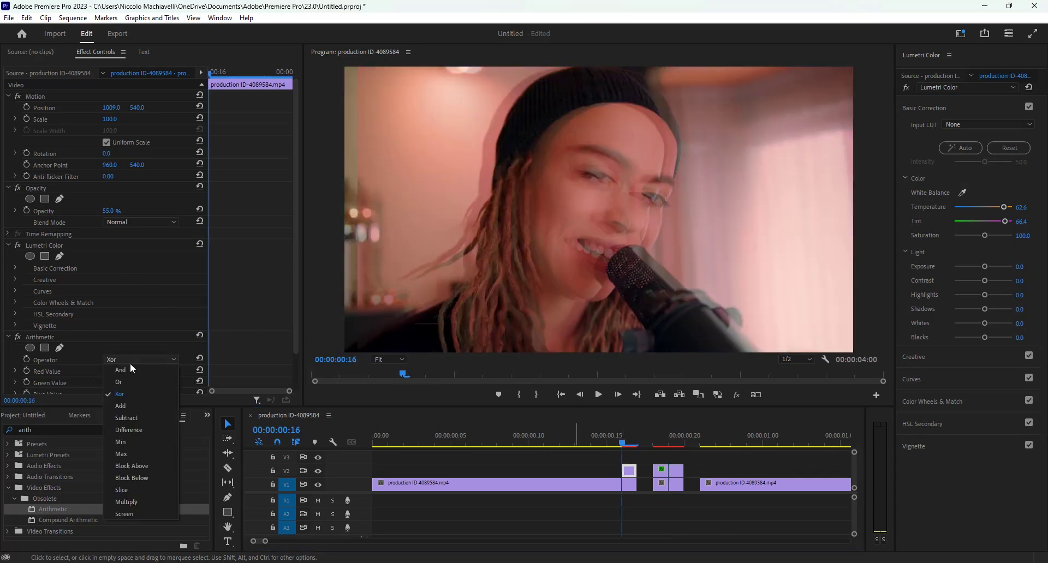
pyautogui.click(130, 455)
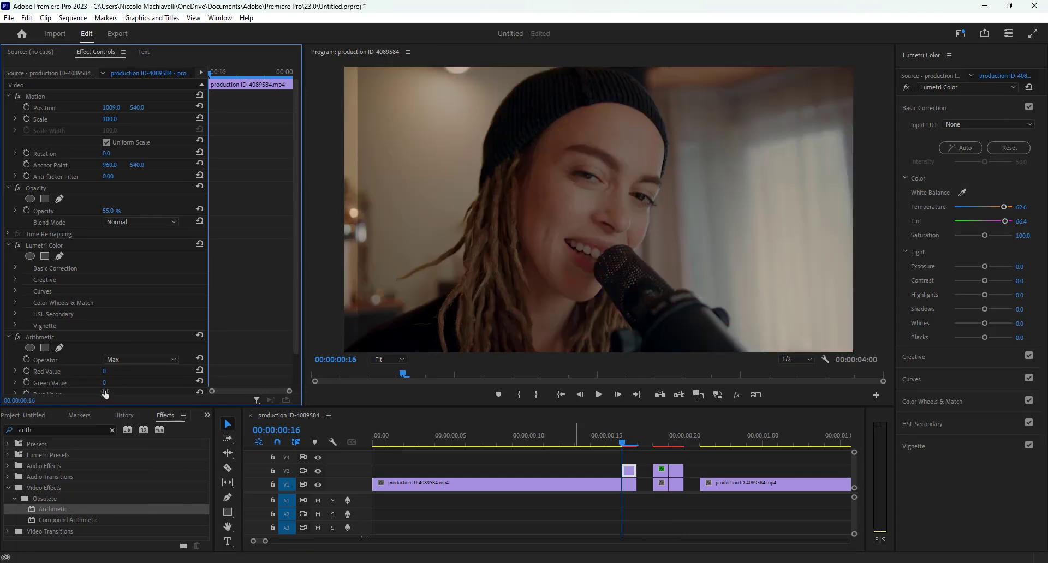
pyautogui.moveTo(294, 338); pyautogui.dragTo(294, 351)
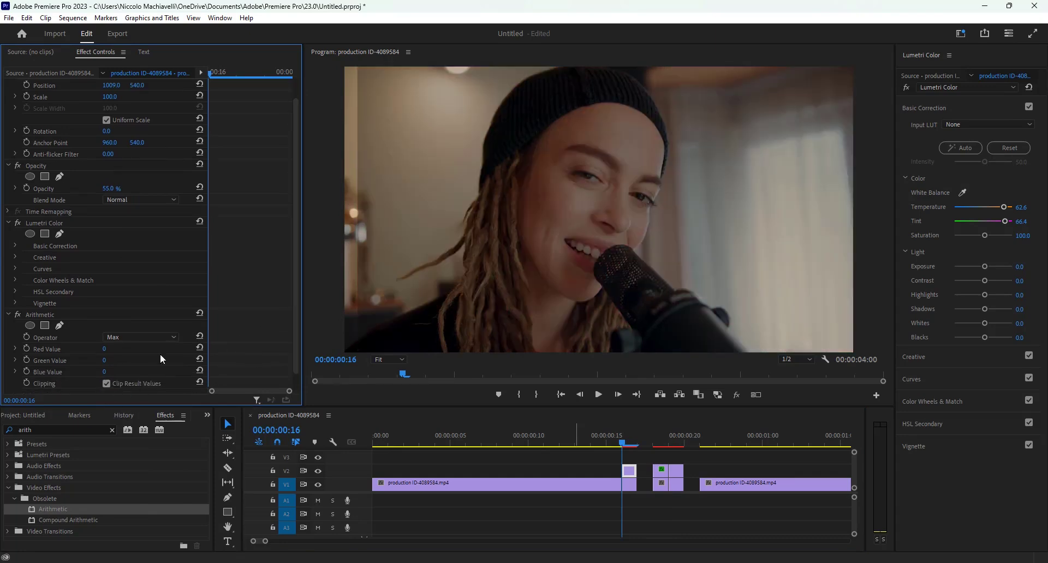
pyautogui.moveTo(106, 373); pyautogui.dragTo(208, 373)
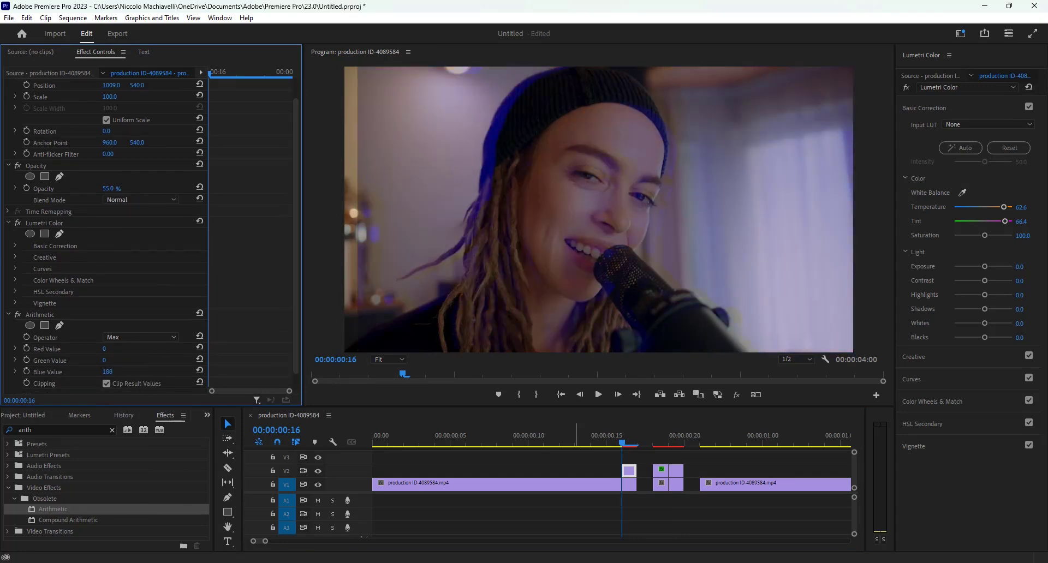
pyautogui.click(117, 197)
pyautogui.click(123, 337)
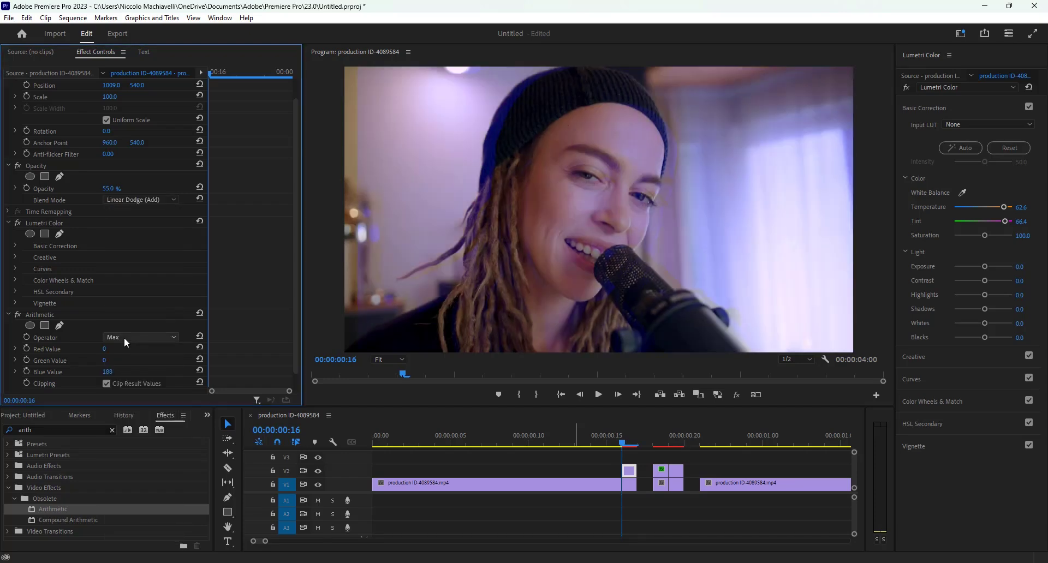
# Step: Play the sequence from the start to review the glitch effect
pyautogui.moveTo(389, 438); pyautogui.dragTo(343, 434)
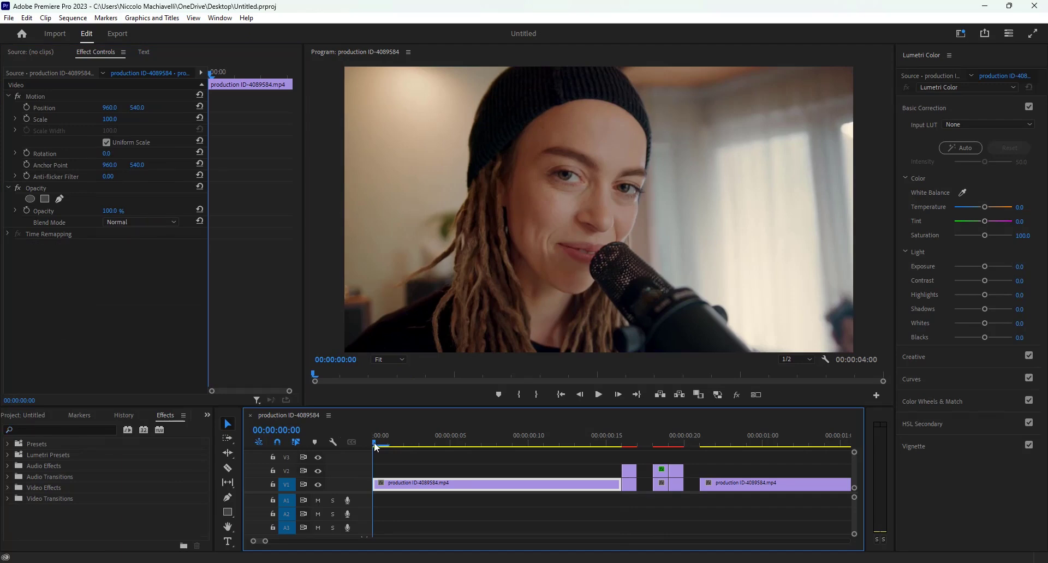
pyautogui.press('space')
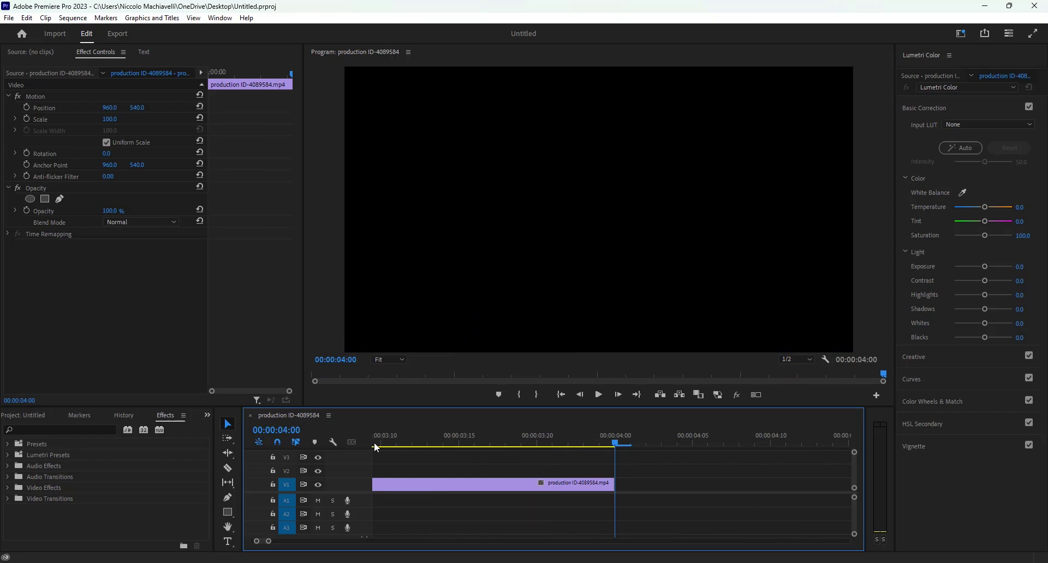
# Step: Bring the Glitch_Overlay_03 sound from the Glitch folder in File Explorer into the sequence on track A1, starting at about frame 10
pyautogui.click(32, 413)
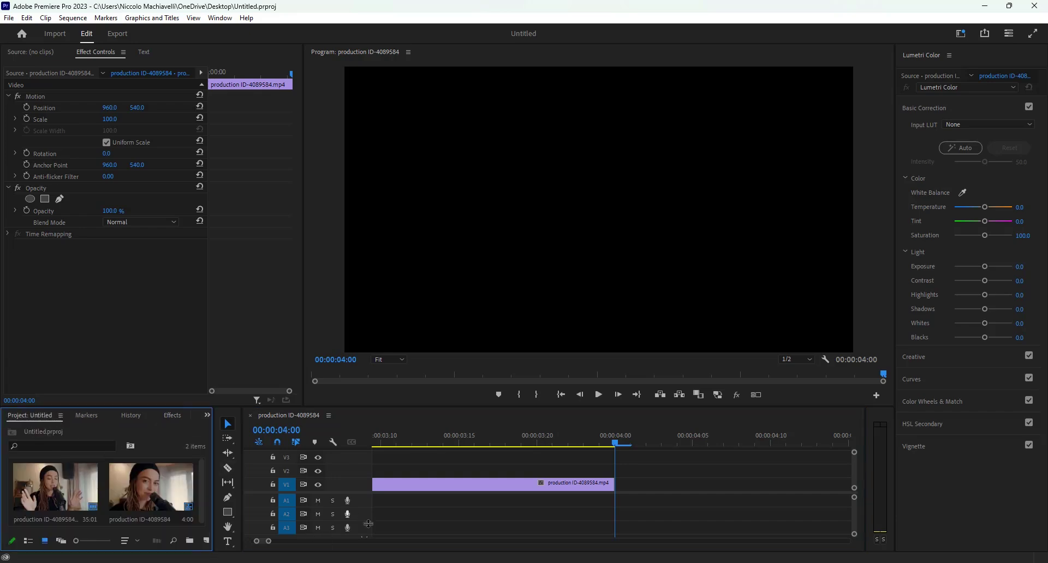
pyautogui.moveTo(391, 554)
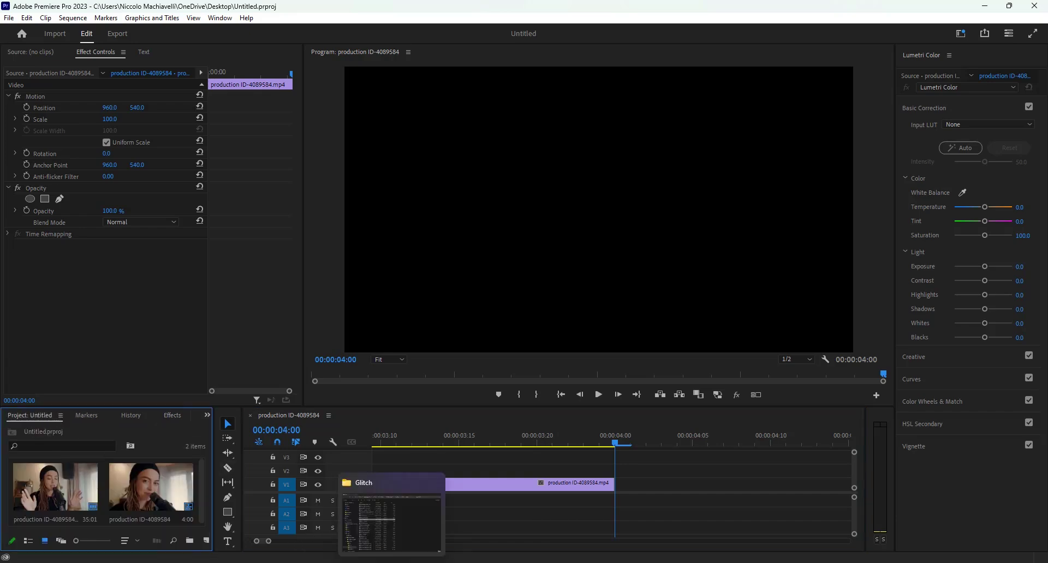
pyautogui.click(389, 522)
pyautogui.moveTo(226, 264); pyautogui.dragTo(538, 496)
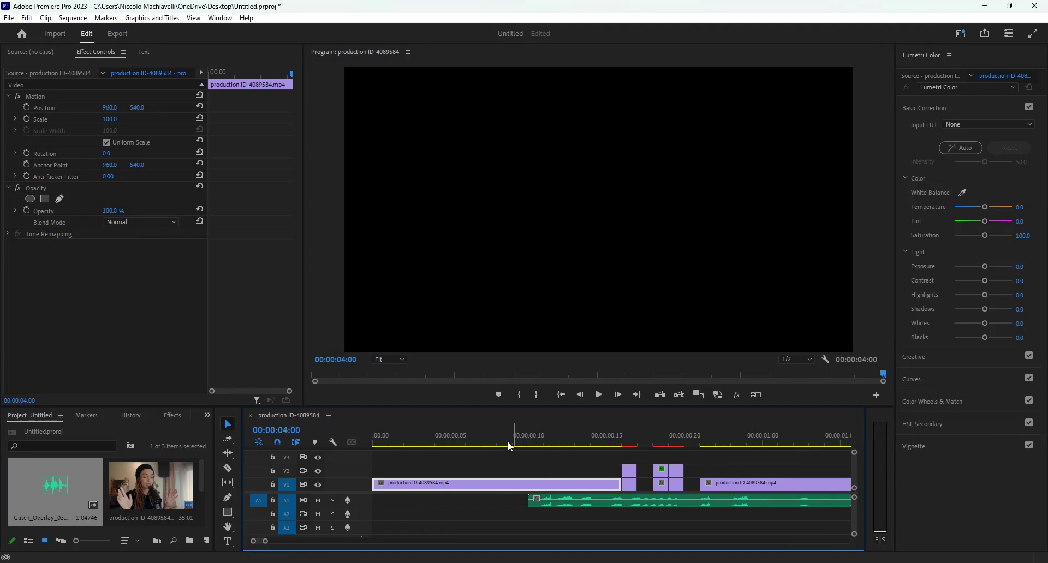
# Step: Play the sequence twice from the start to check the glitch together with its sound, and return the playhead to frame 0
pyautogui.moveTo(391, 431); pyautogui.dragTo(352, 430)
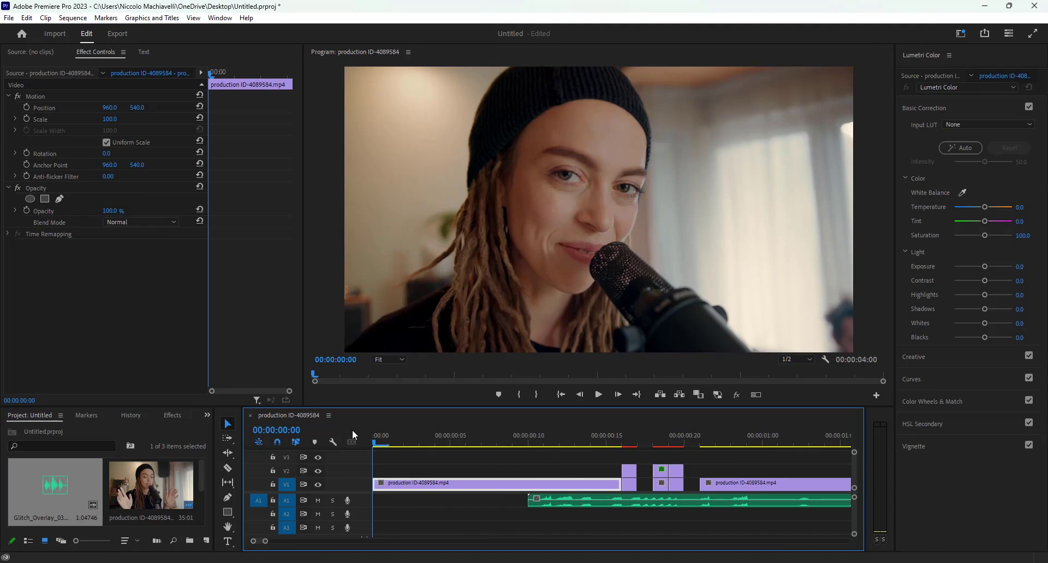
pyautogui.press('space')
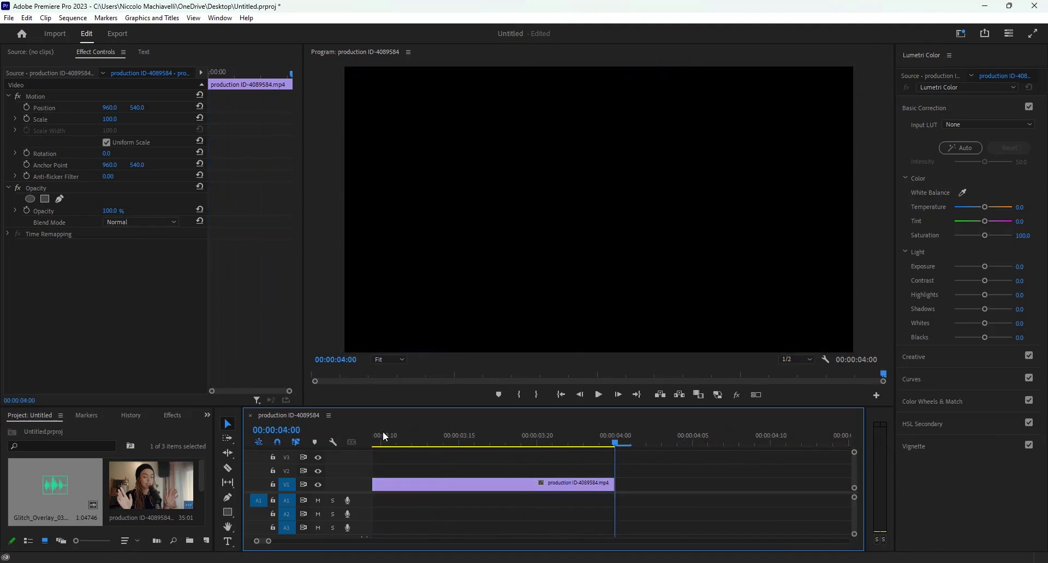
pyautogui.moveTo(382, 431); pyautogui.dragTo(300, 432)
pyautogui.press('space')
pyautogui.moveTo(262, 541); pyautogui.dragTo(247, 542)
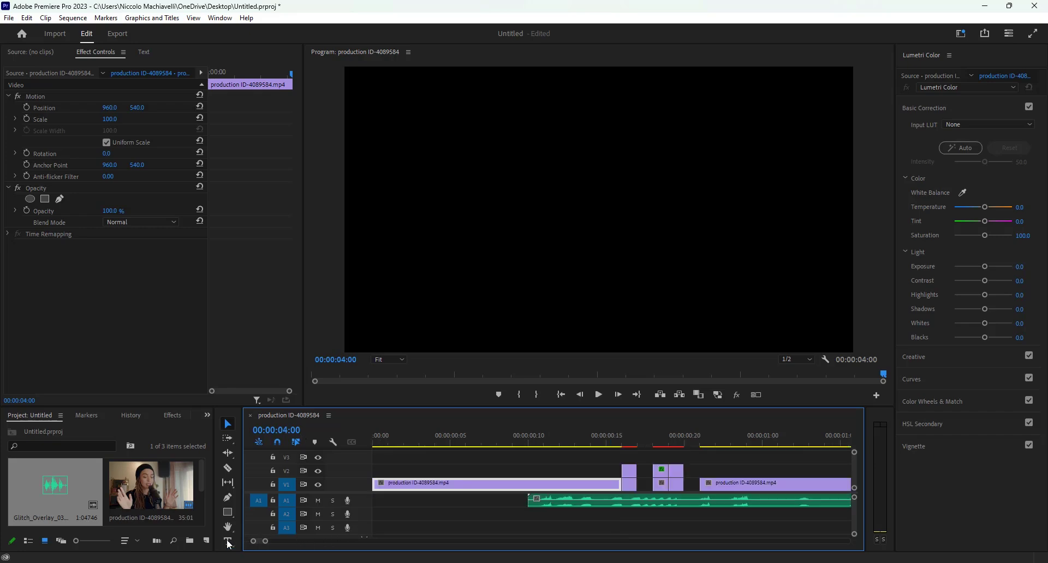
pyautogui.moveTo(390, 440); pyautogui.dragTo(364, 437)
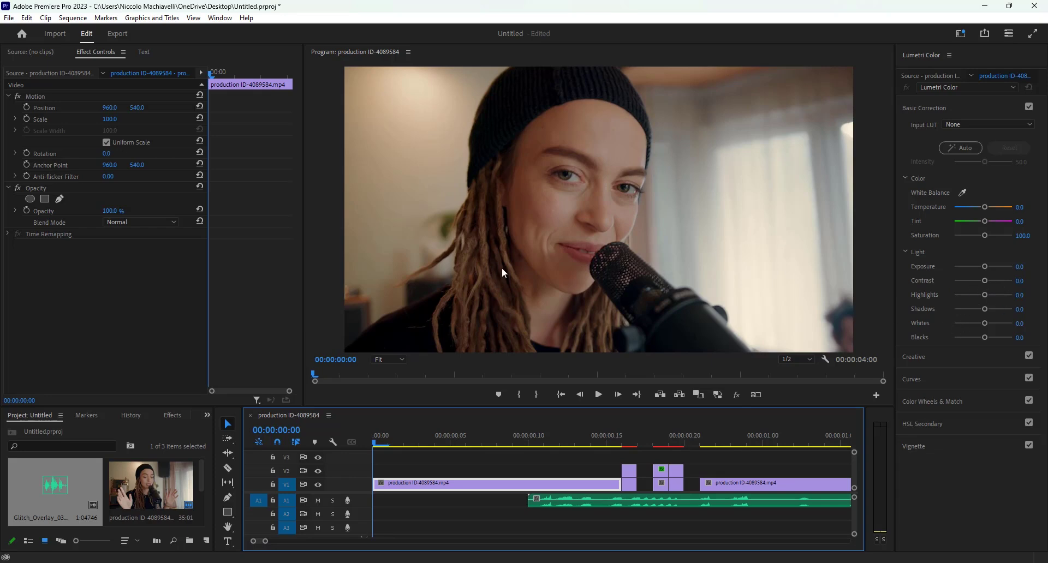
# Step: Locate the Arithmetic video effect with the search term "arit"
pyautogui.click(183, 416)
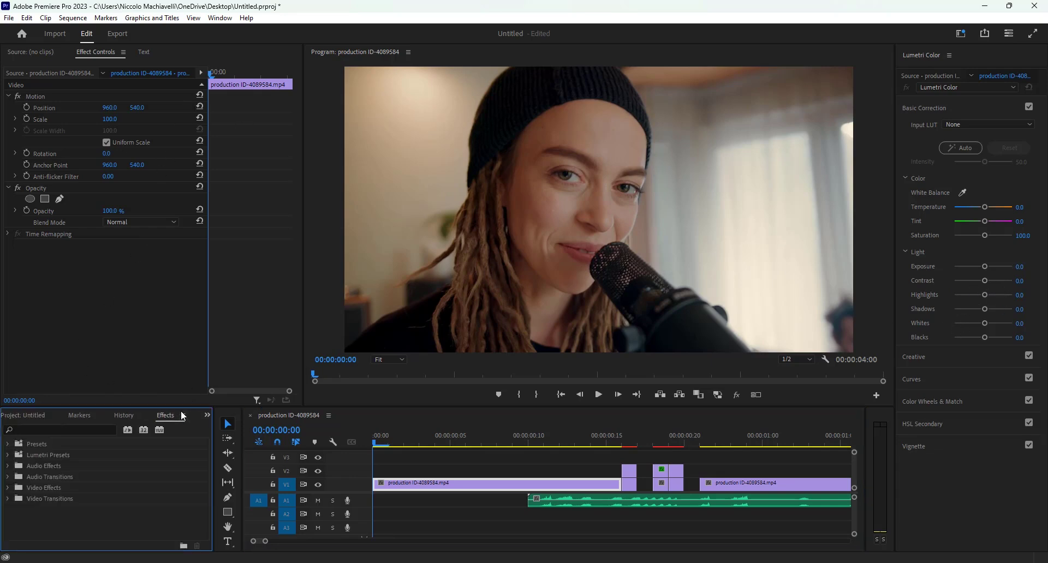
pyautogui.click(79, 429)
pyautogui.write('ar')
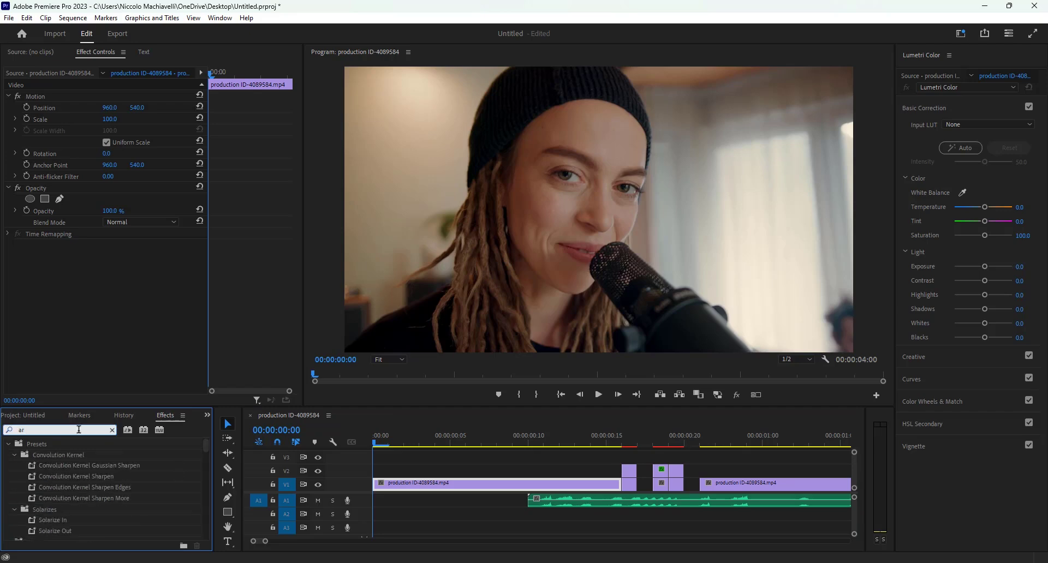
pyautogui.write('it')
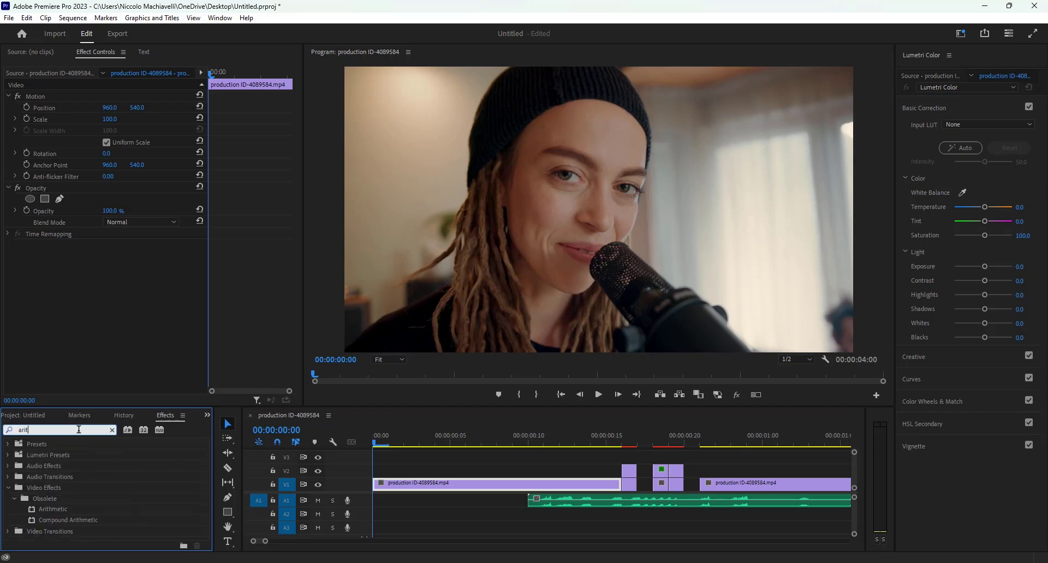
pyautogui.click(51, 510)
# Step: Examine the blend mode, the Arithmetic values and the available operators of the V2 piece at frame 16
pyautogui.click(631, 442)
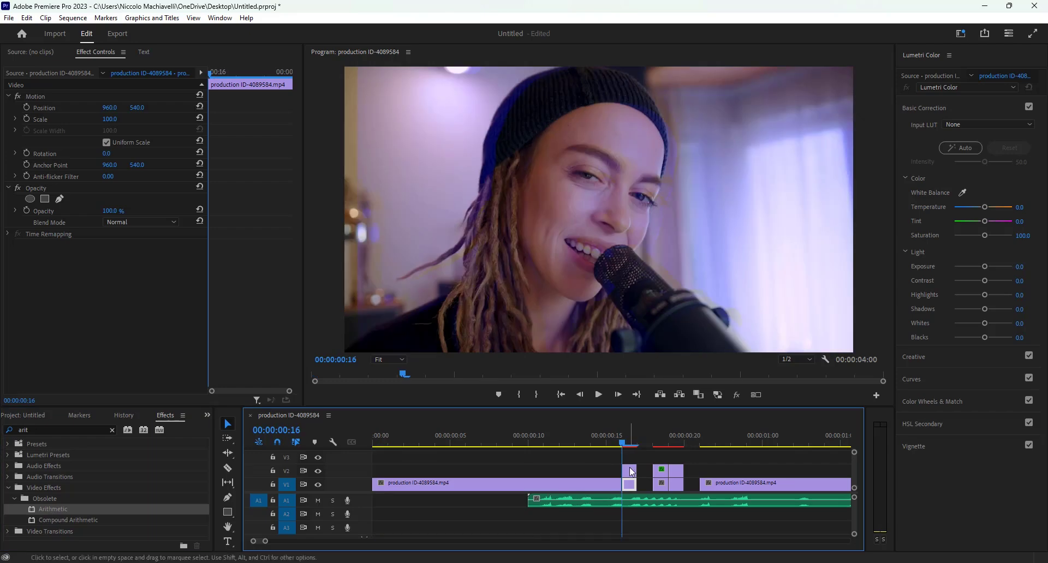
pyautogui.click(630, 470)
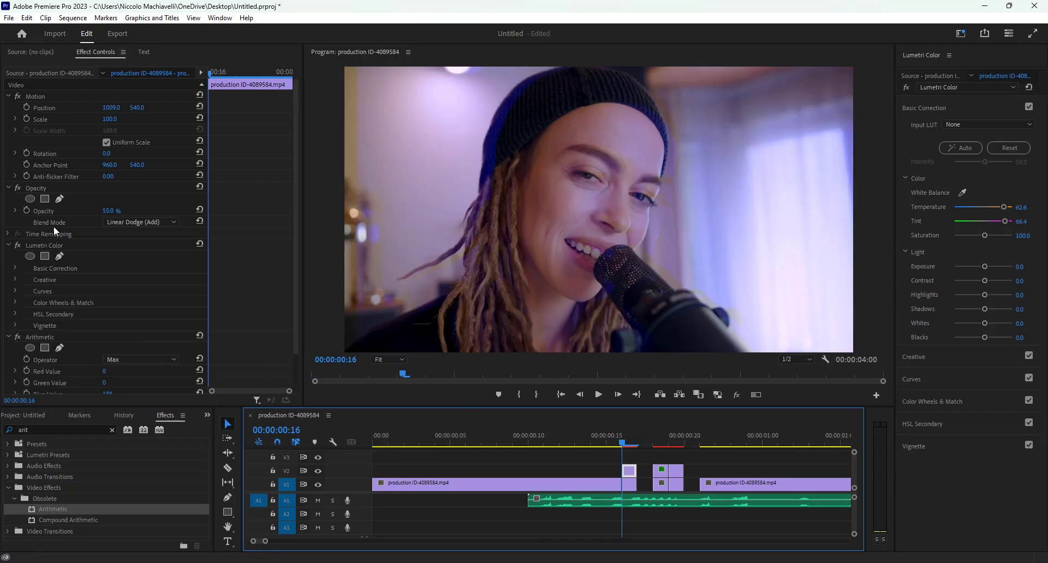
pyautogui.scroll(-2, 294, 303)
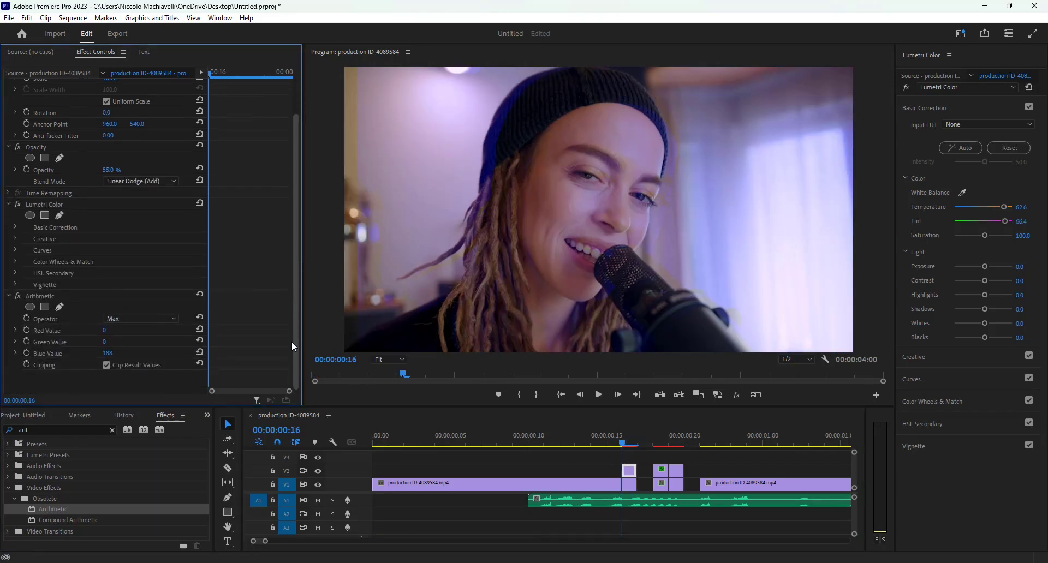
pyautogui.click(121, 318)
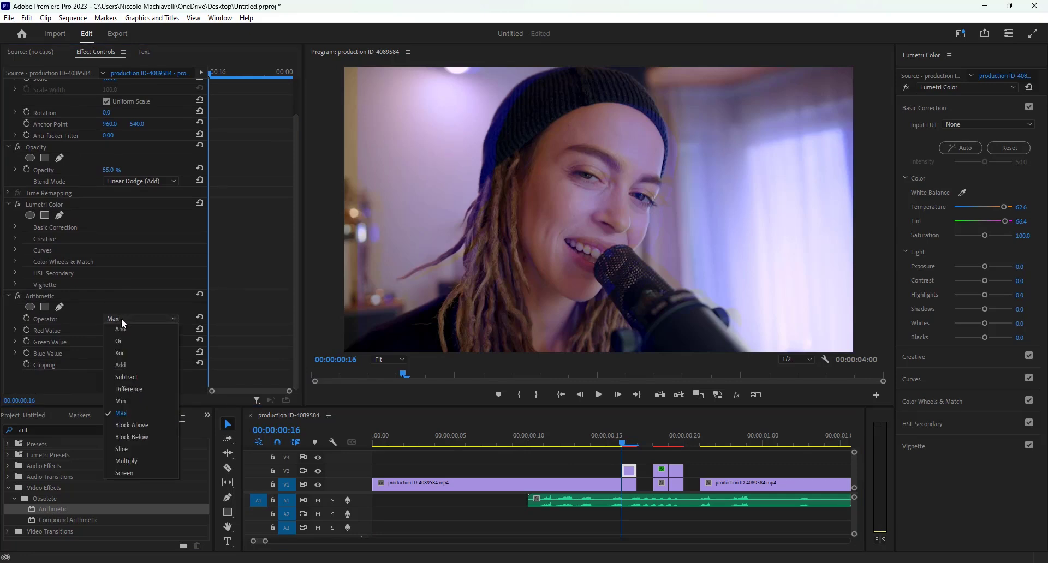
pyautogui.click(124, 319)
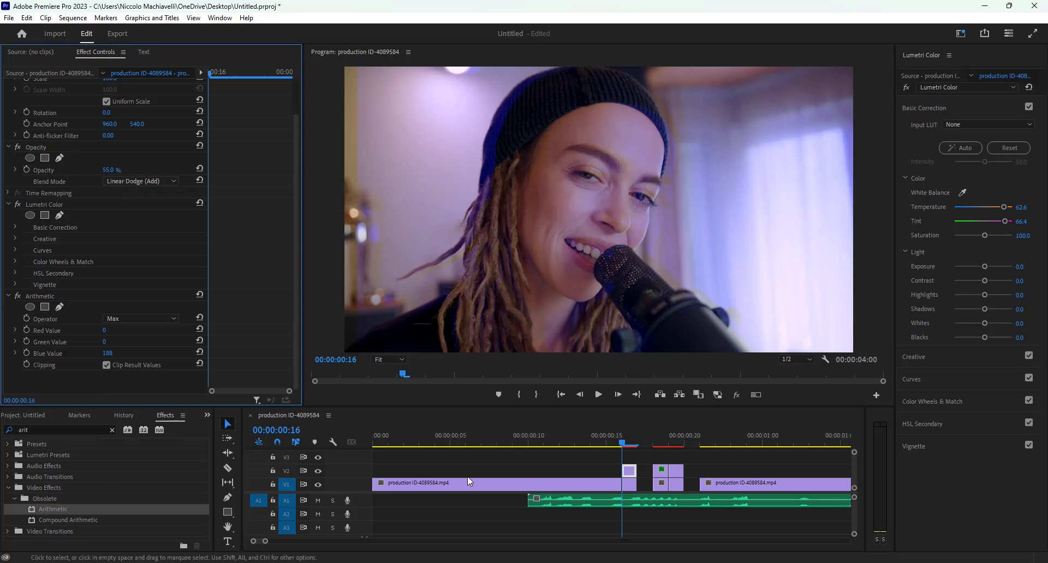
# Step: Cut the V1 clip with the Razor tool at frames 11, 13, 14, 15, 22, 23 and 24
pyautogui.click(229, 468)
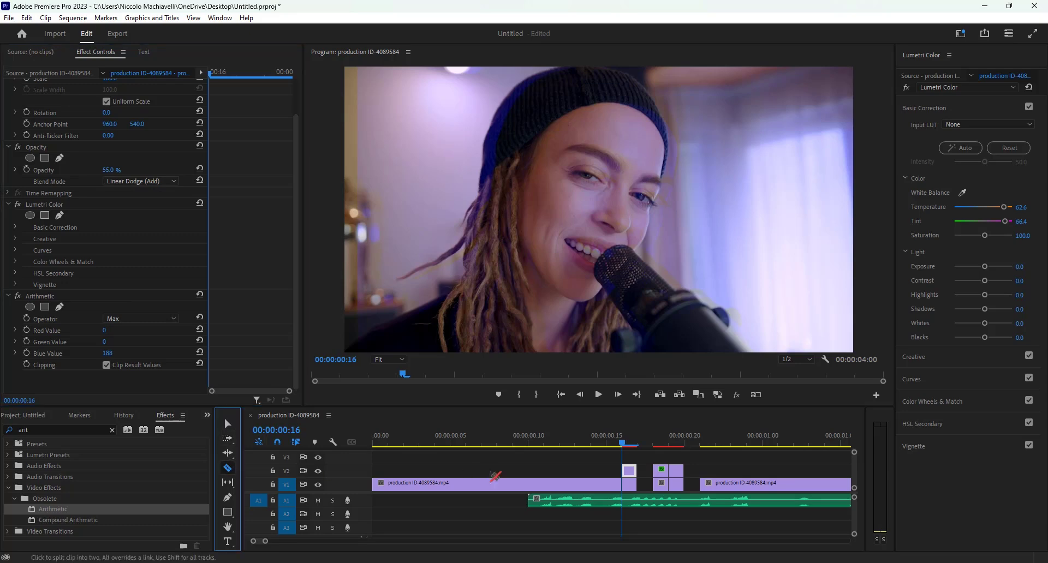
pyautogui.click(576, 485)
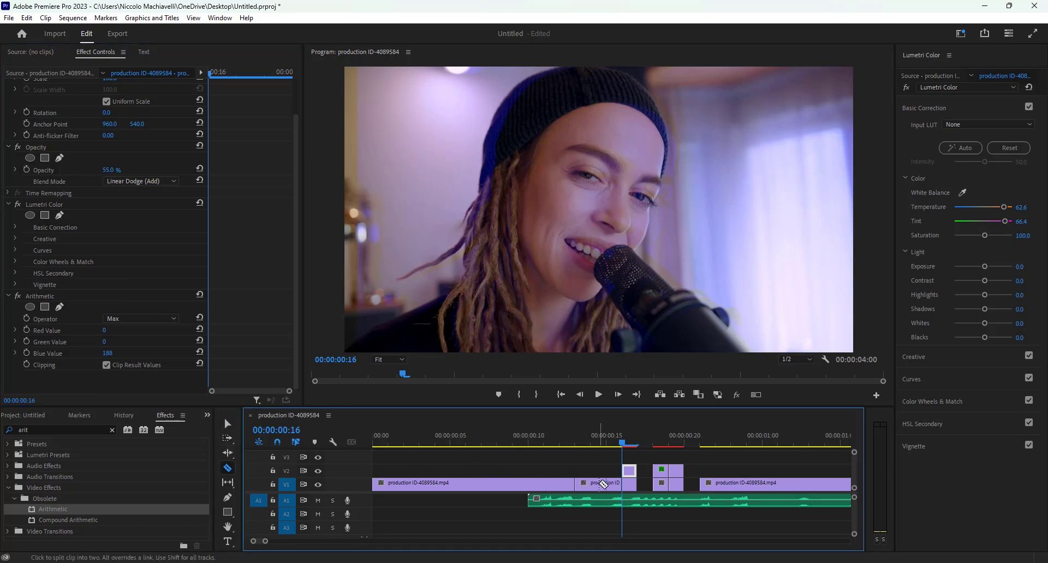
pyautogui.click(591, 485)
pyautogui.click(610, 485)
pyautogui.click(731, 485)
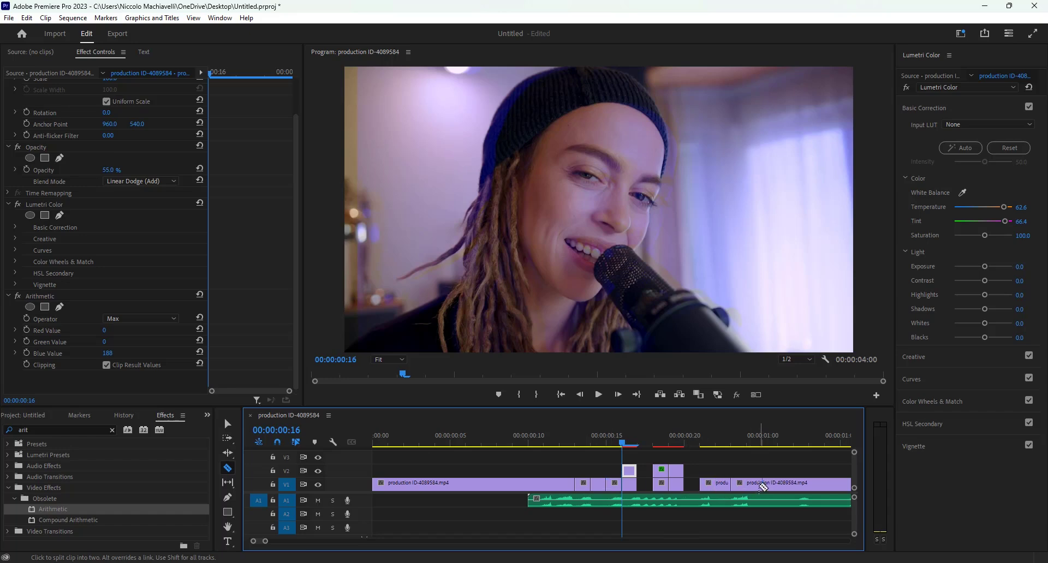
pyautogui.click(752, 485)
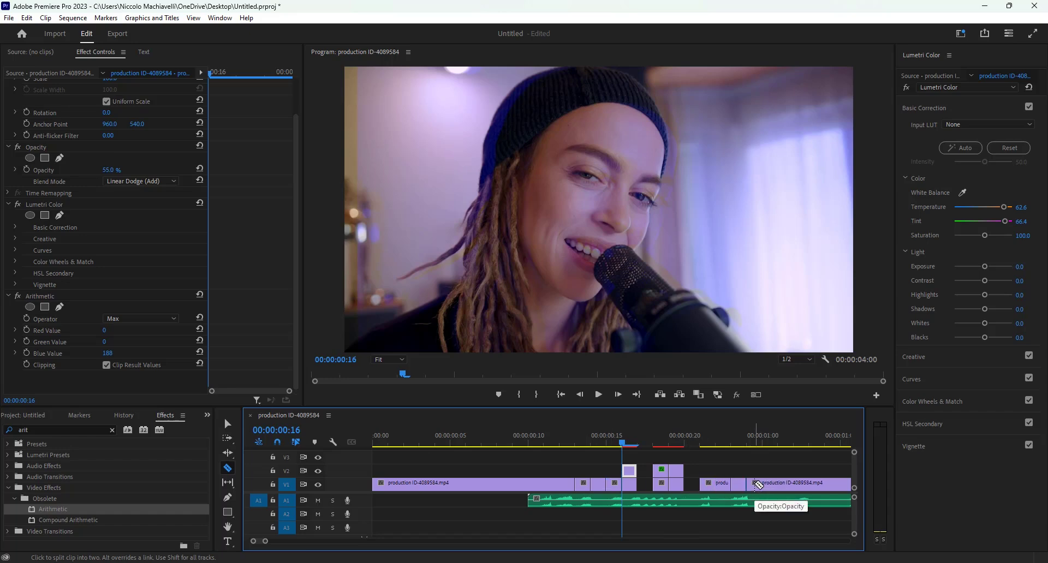
pyautogui.click(716, 483)
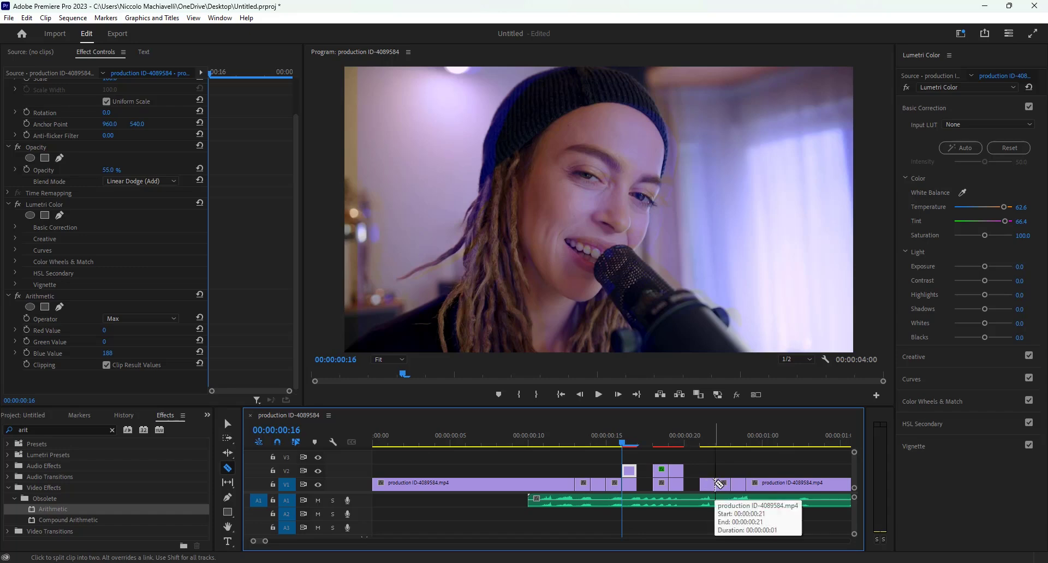
pyautogui.click(544, 483)
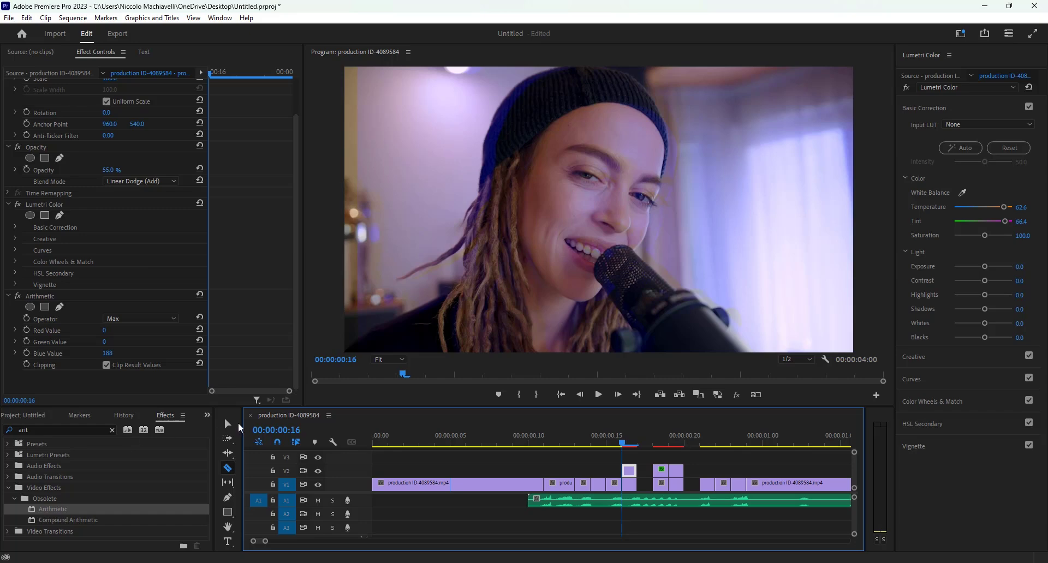
# Step: Duplicate the V1 pieces starting at frames 11, 21 and 23 onto track V2 directly above their originals
pyautogui.click(228, 424)
pyautogui.click(568, 483)
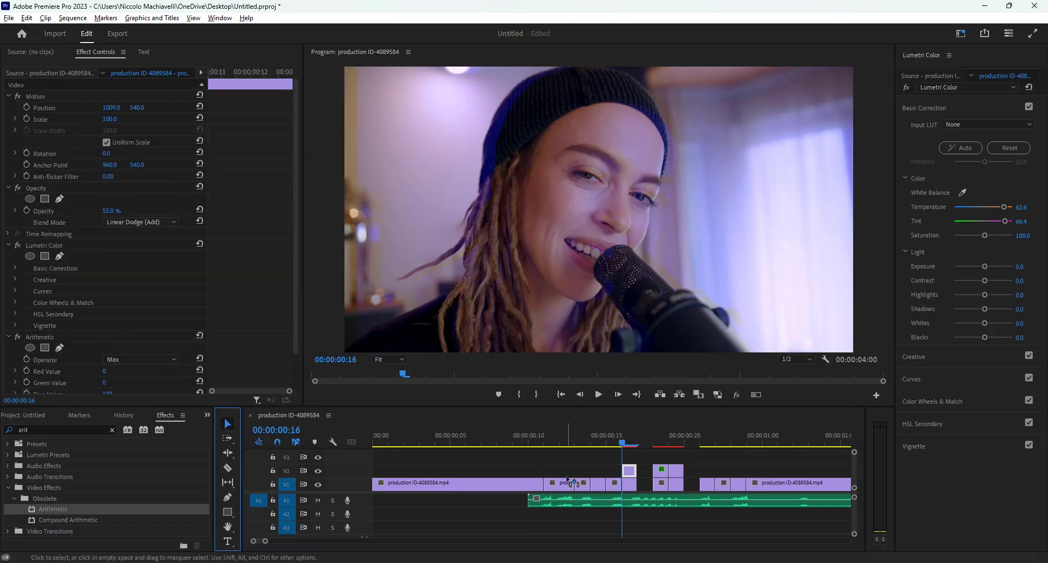
pyautogui.moveTo(568, 483); pyautogui.dragTo(567, 470)
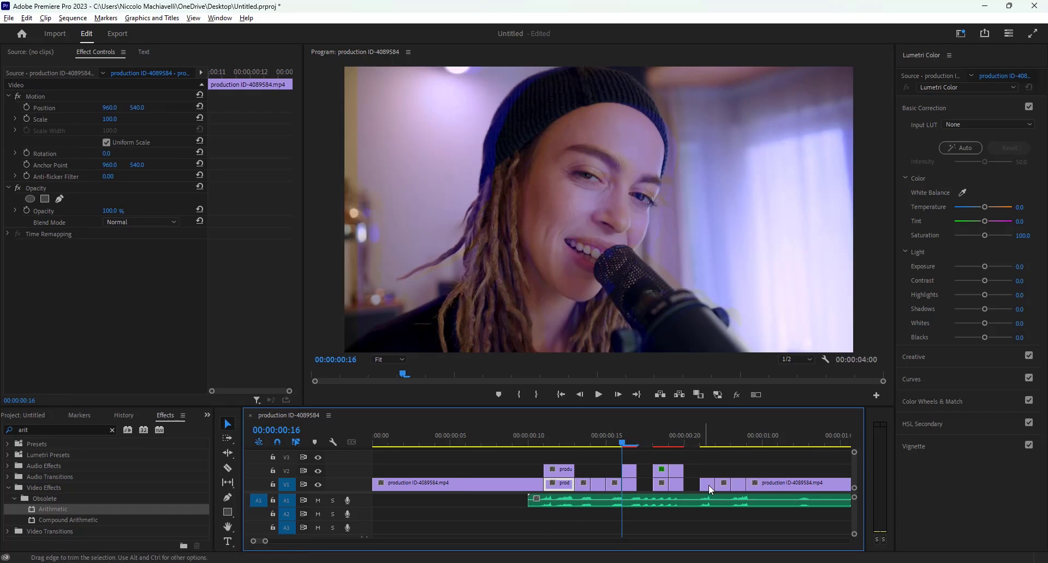
pyautogui.moveTo(709, 484); pyautogui.dragTo(741, 471)
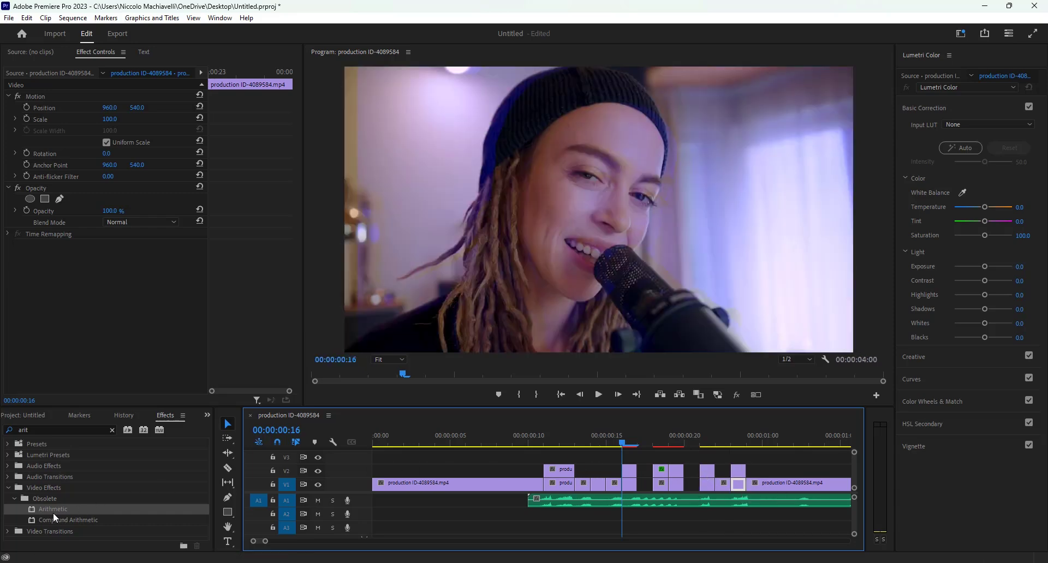
# Step: Apply the Arithmetic effect to the V2 piece at frame 11 and set its operator to Max
pyautogui.moveTo(53, 513); pyautogui.dragTo(562, 470)
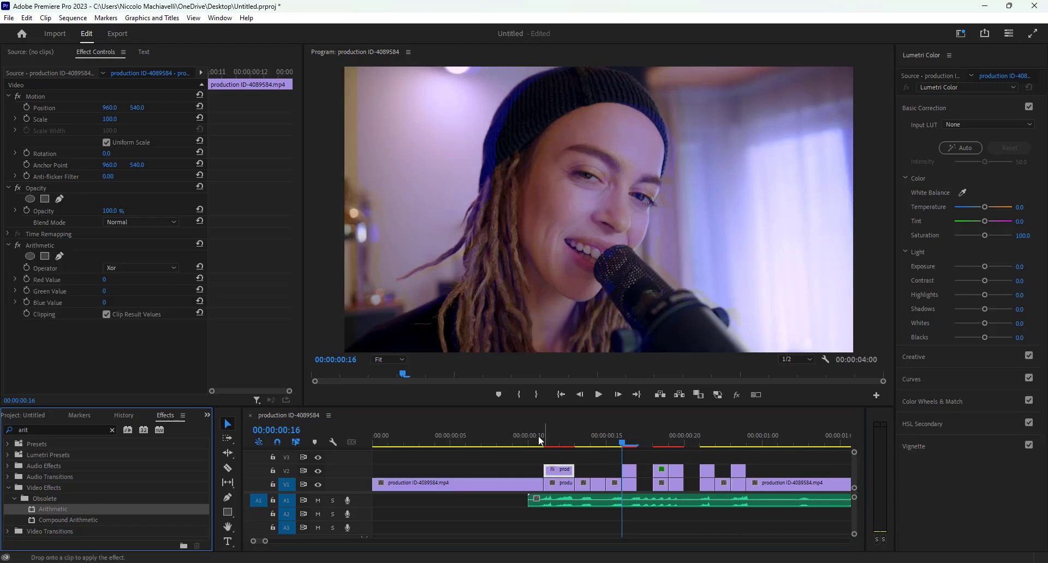
pyautogui.click(542, 435)
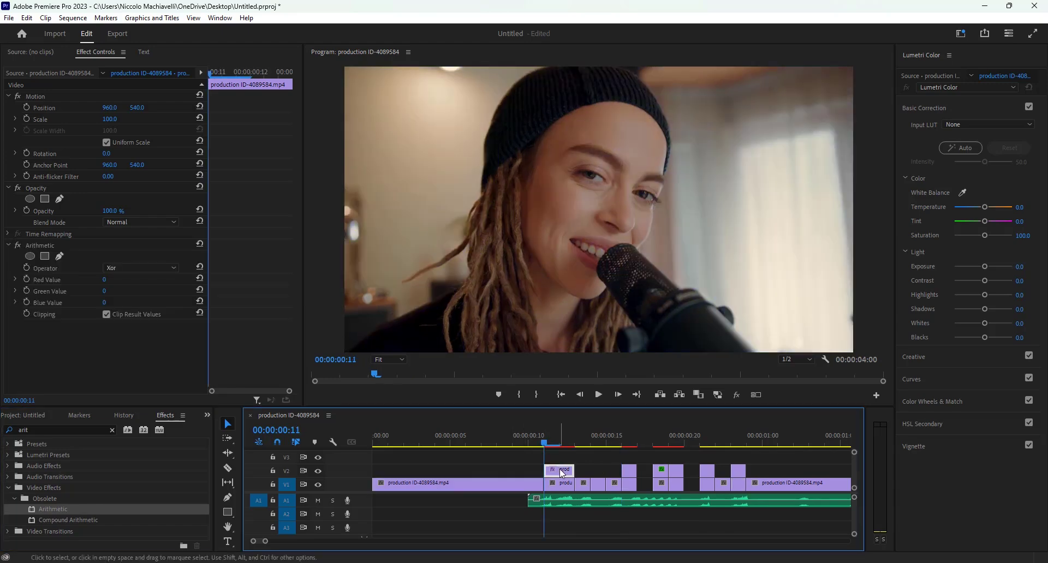
pyautogui.click(128, 267)
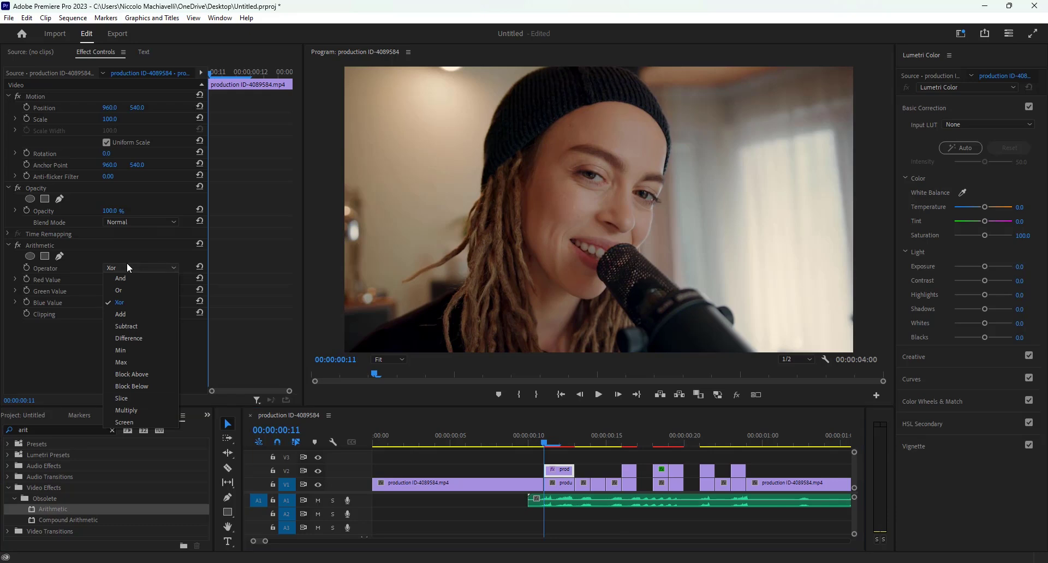
pyautogui.click(126, 362)
# Step: Set the Green Value of the V2 piece at frame 11 to 142 and its blend mode to Linear Dodge (Add)
pyautogui.click(104, 291)
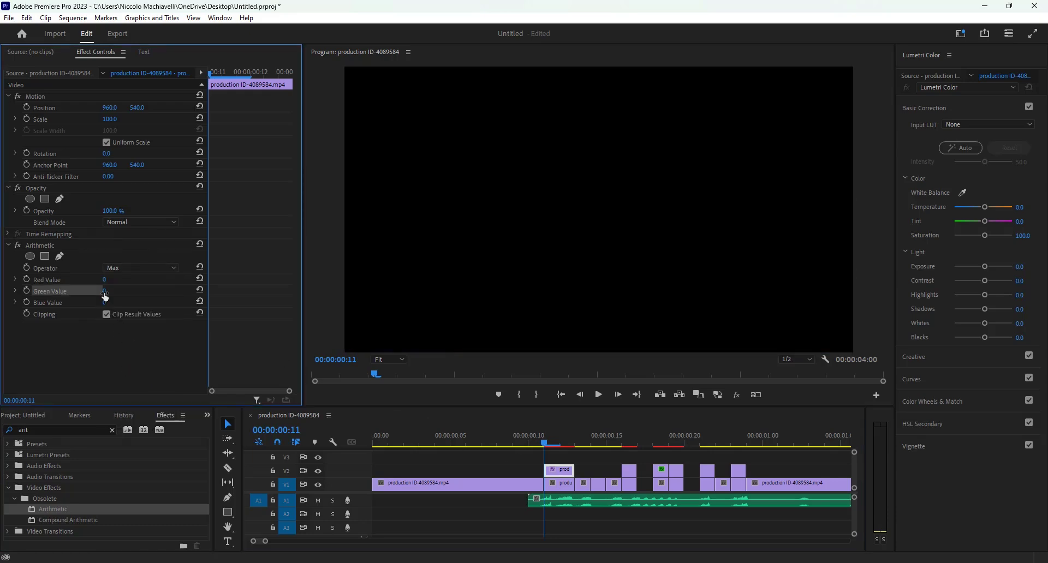
pyautogui.write('95')
pyautogui.press('Return')
pyautogui.write('142')
pyautogui.press('Return')
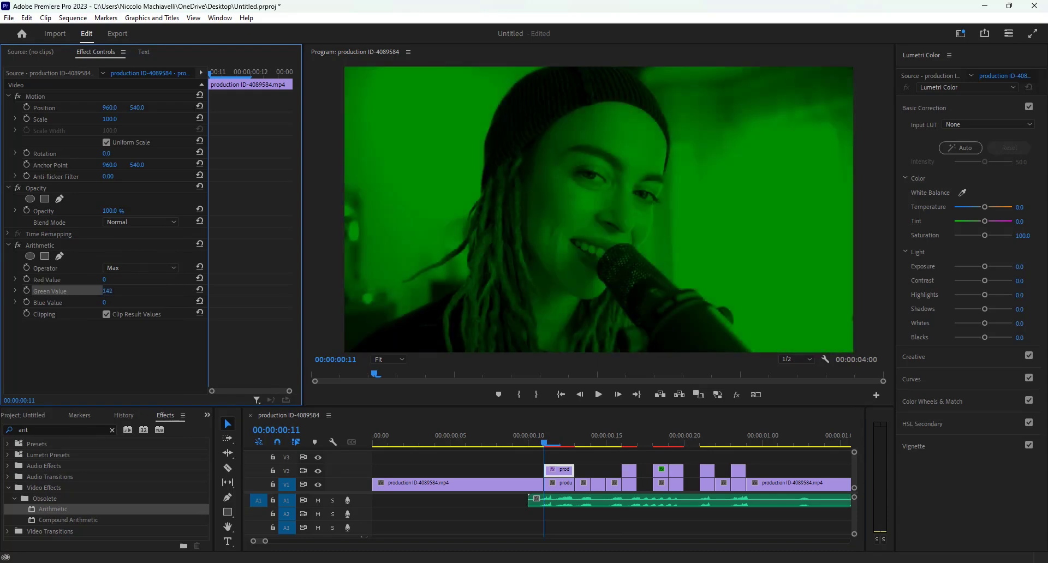
pyautogui.click(113, 224)
pyautogui.click(130, 358)
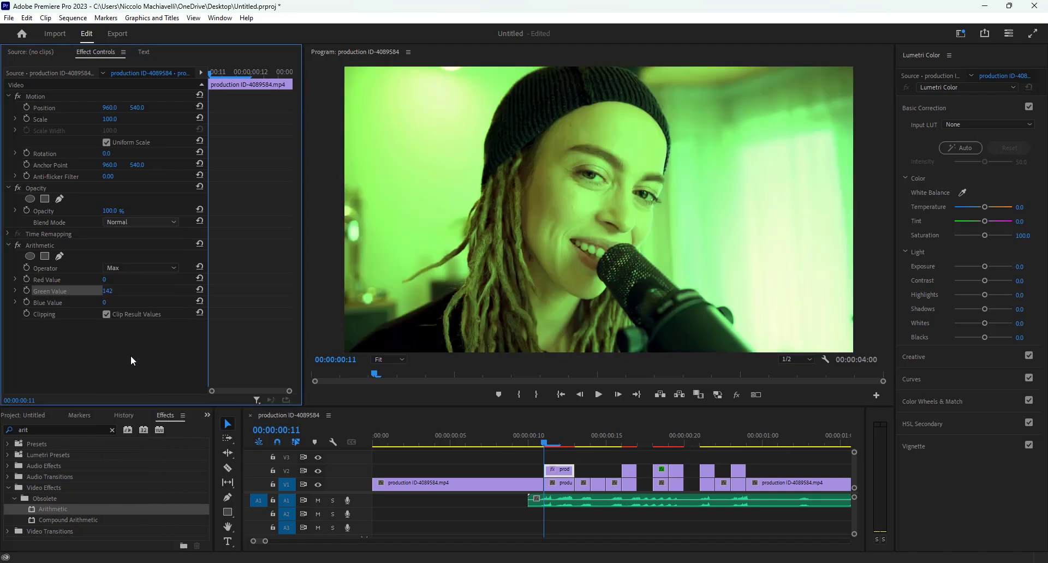
# Step: Apply the Arithmetic effect to the V2 piece at frame 21 and set its operator to Max
pyautogui.click(706, 473)
pyautogui.click(700, 440)
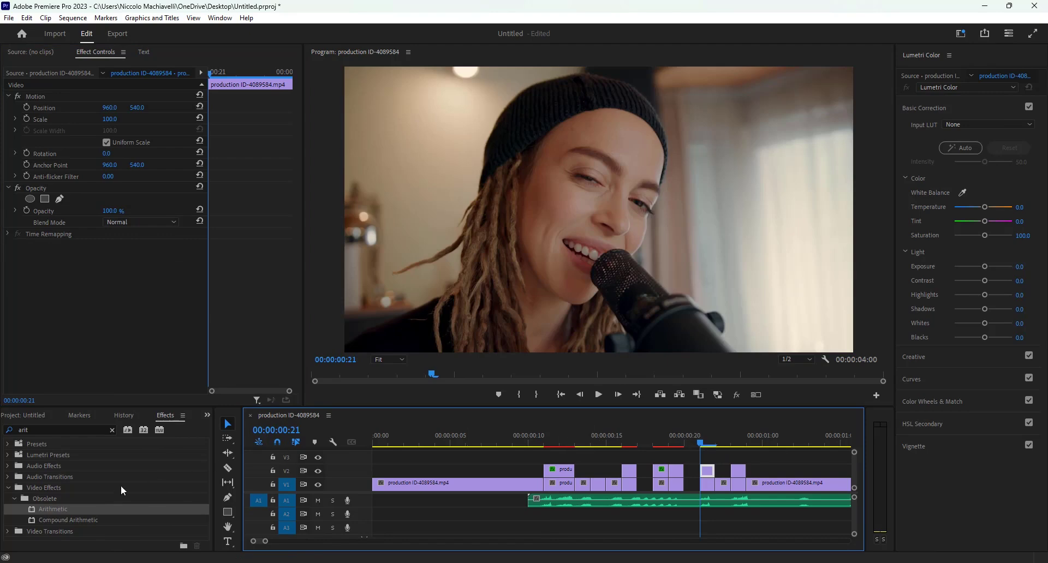
pyautogui.moveTo(43, 510); pyautogui.dragTo(709, 476)
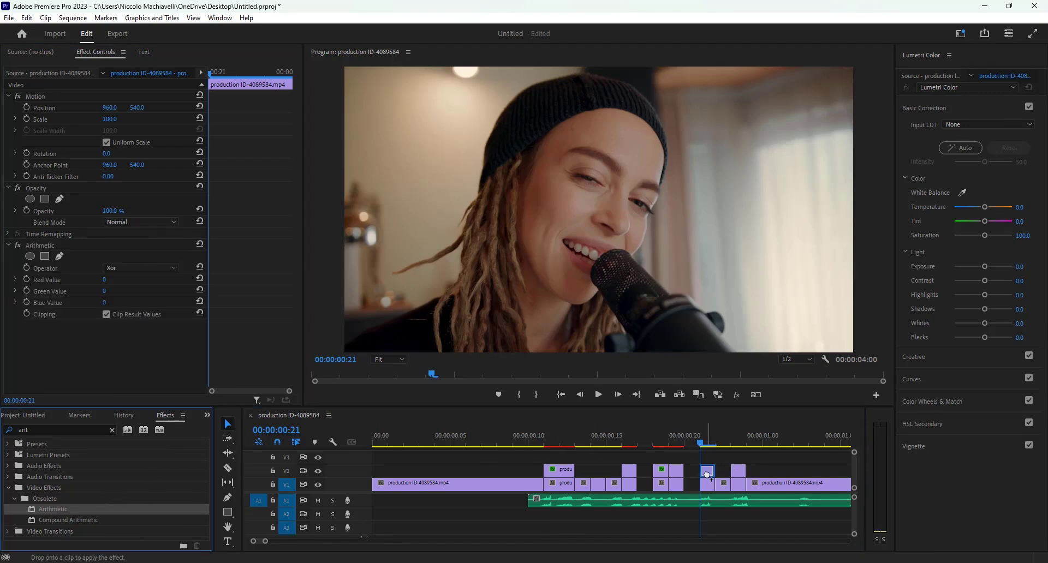
pyautogui.click(117, 268)
pyautogui.click(129, 360)
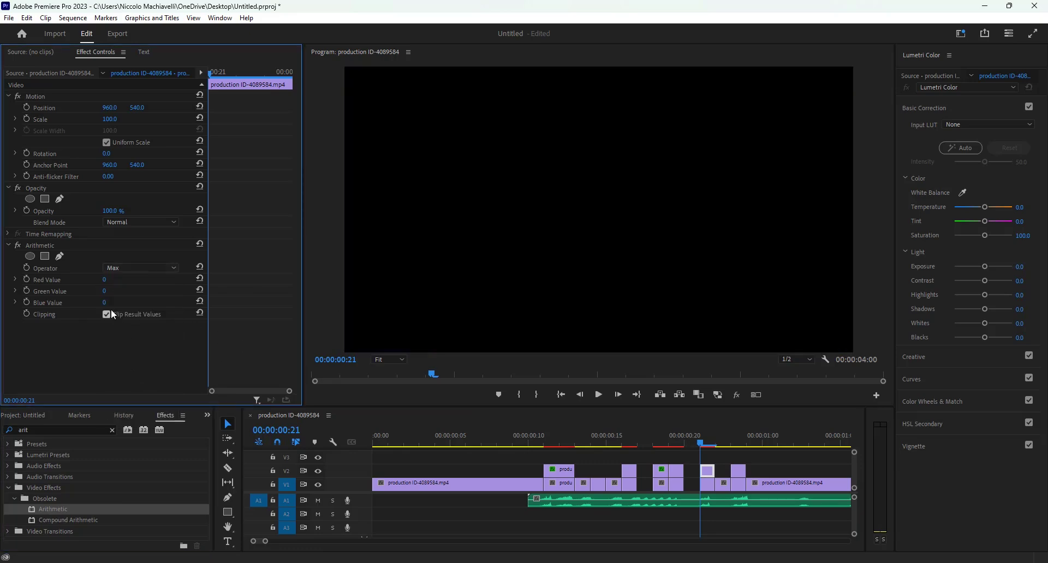
# Step: Set the Arithmetic Blue Value of the V2 piece at frame 21 to 204 and check its blend mode options
pyautogui.click(104, 303)
pyautogui.write('204')
pyautogui.press('Return')
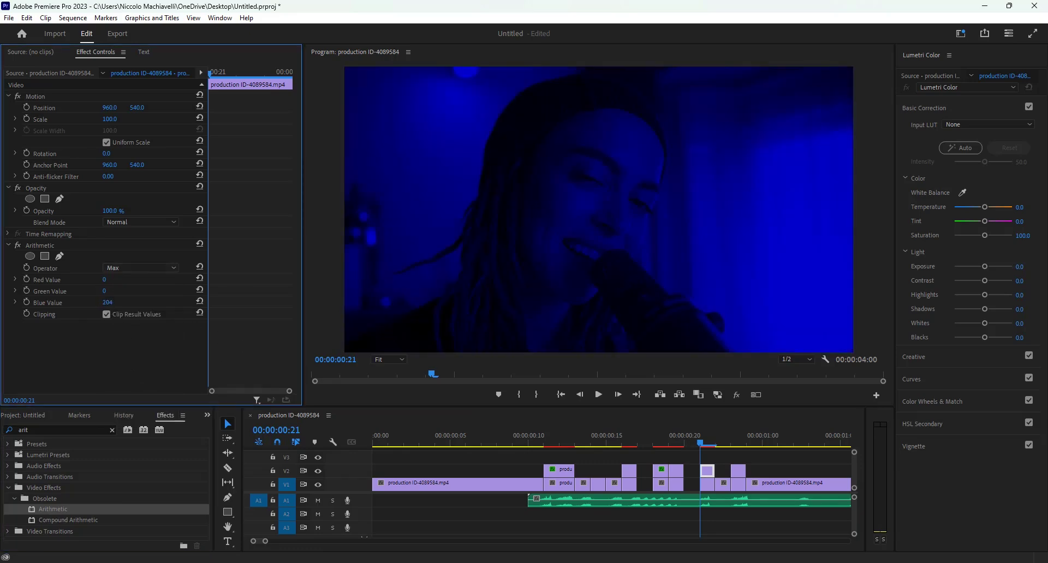
pyautogui.click(131, 220)
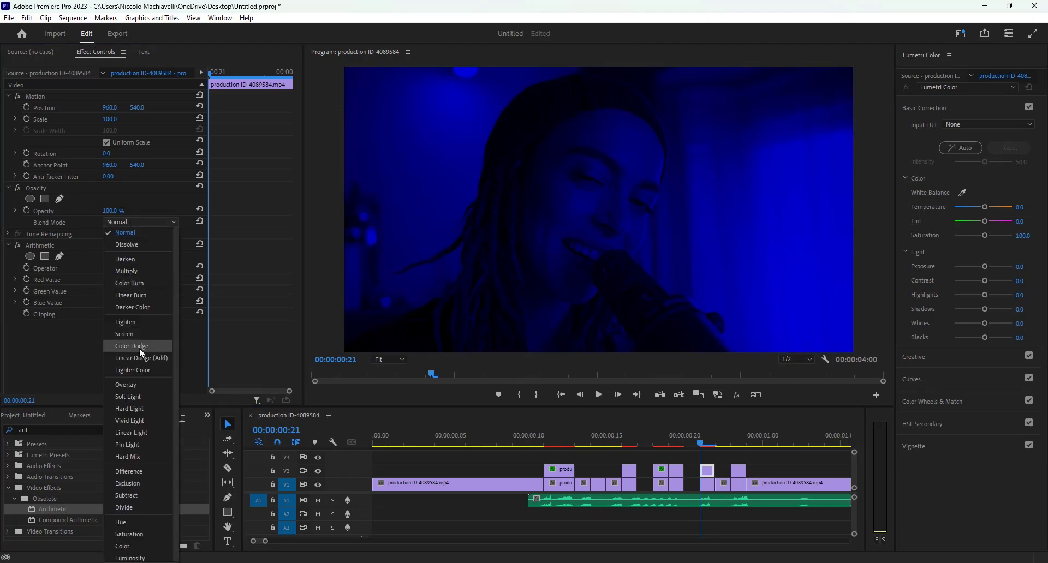
pyautogui.press('Escape')
# Step: Apply the Arithmetic effect to the V2 piece at frame 23 and set its operator to Max
pyautogui.click(731, 440)
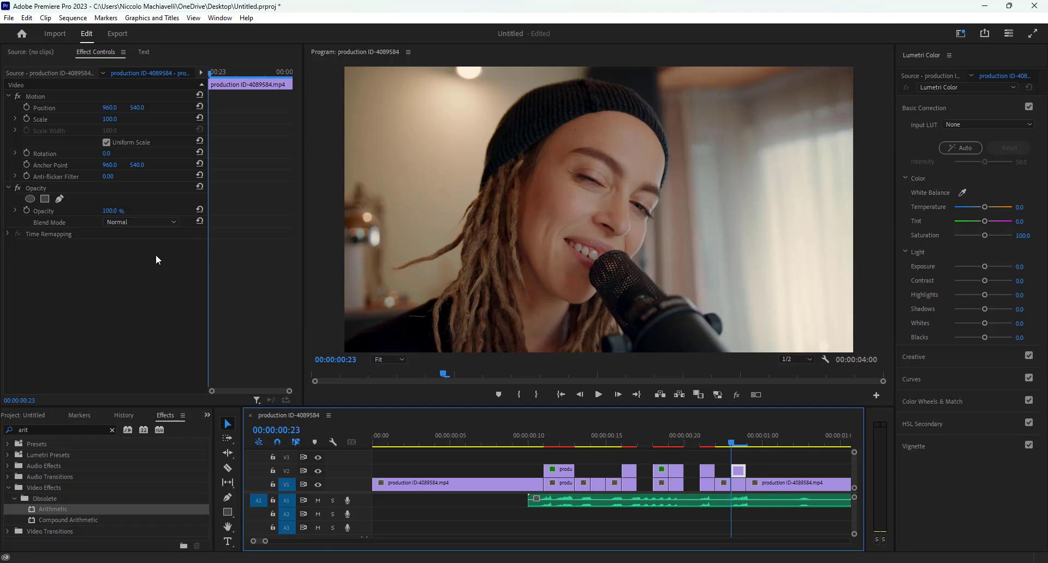
pyautogui.moveTo(48, 513); pyautogui.dragTo(739, 471)
pyautogui.click(116, 267)
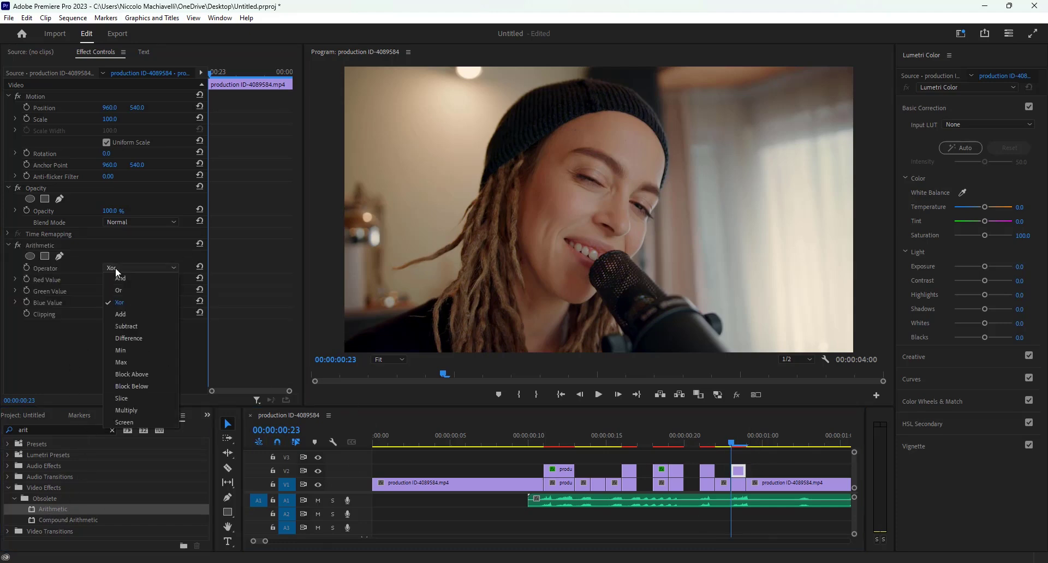
pyautogui.click(105, 319)
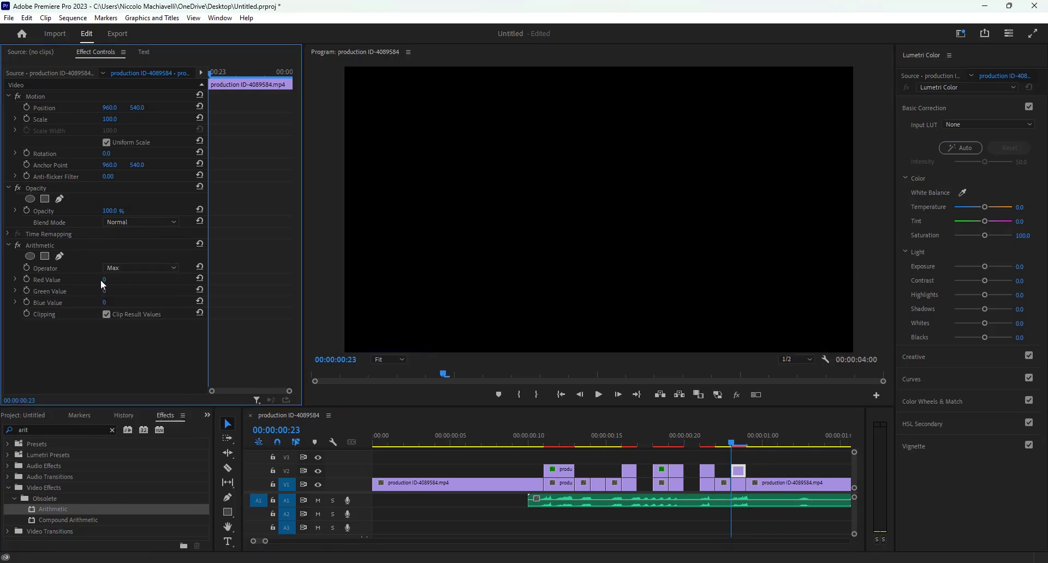
# Step: Set the Red Value of the V2 piece at frame 23 to 252 and its blend mode to Linear Dodge (Add)
pyautogui.moveTo(107, 281); pyautogui.dragTo(244, 281)
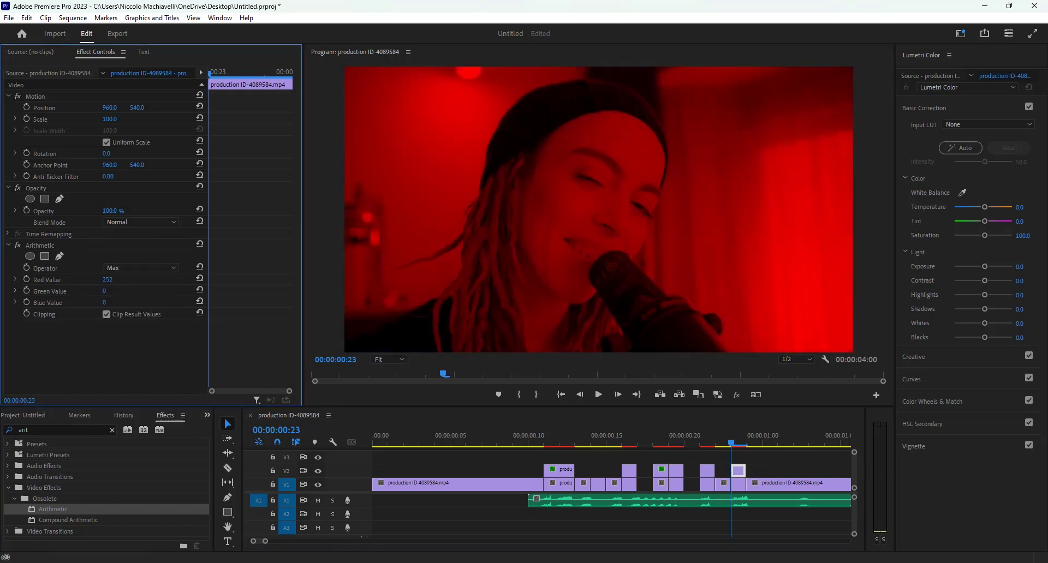
pyautogui.click(117, 221)
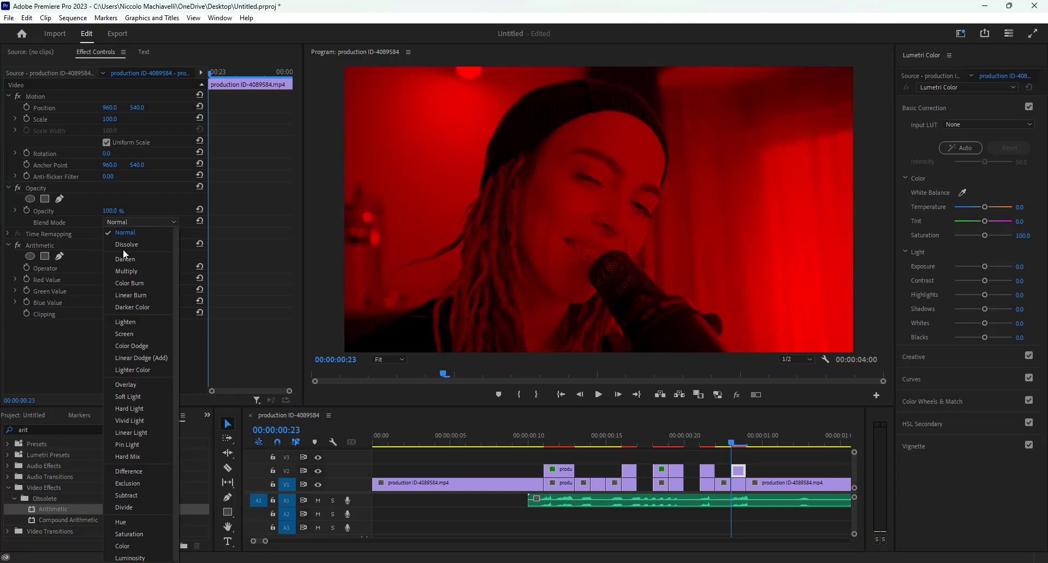
pyautogui.click(137, 359)
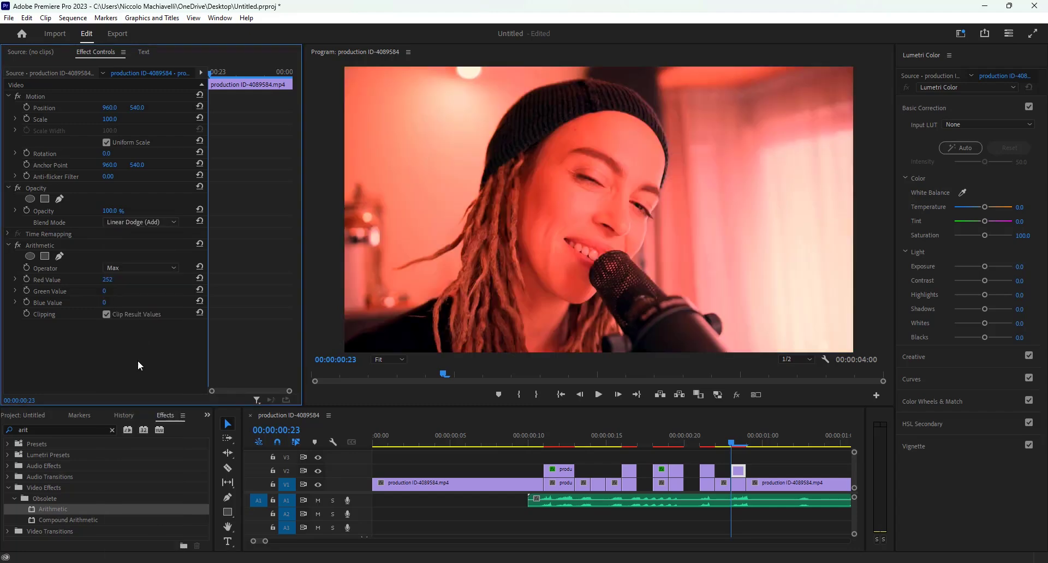
# Step: Delete the one-frame V1 pieces at frames 14 and 22 to leave gaps in the clip
pyautogui.click(598, 486)
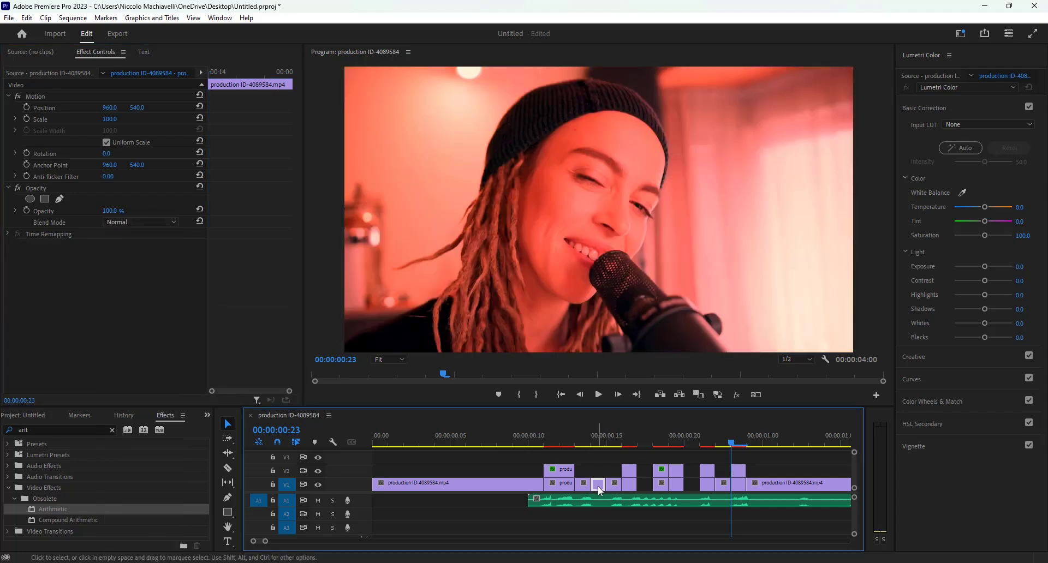
pyautogui.press('Delete')
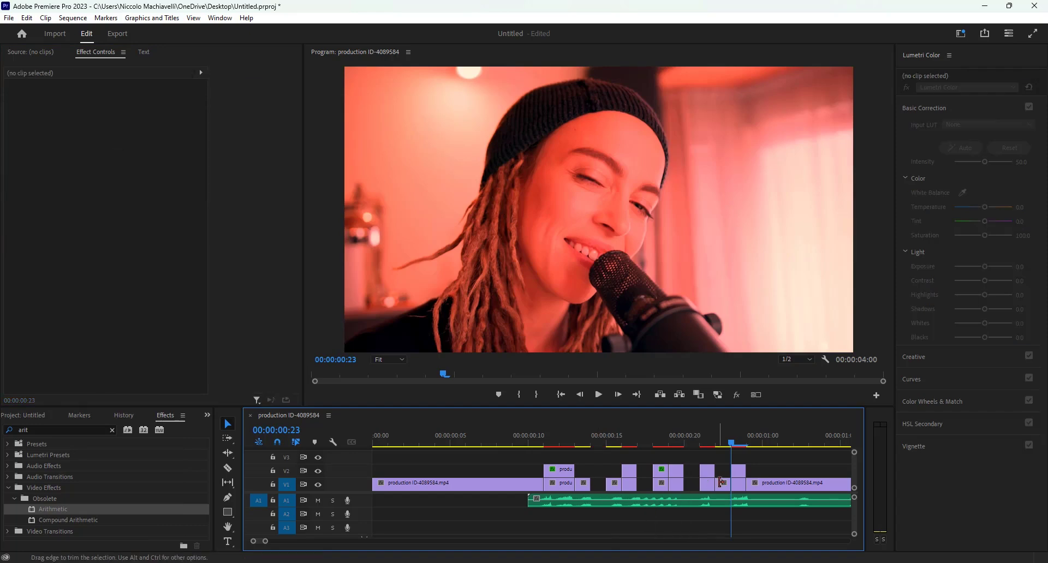
pyautogui.click(723, 484)
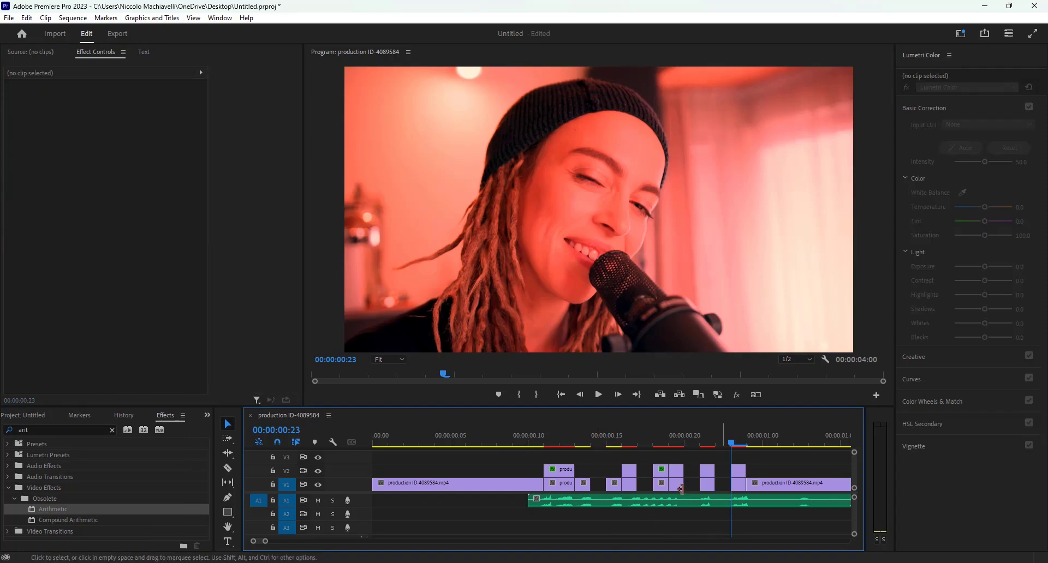
# Step: Play the sequence from frame 0 to check the extended glitch with its sound
pyautogui.press('Home')
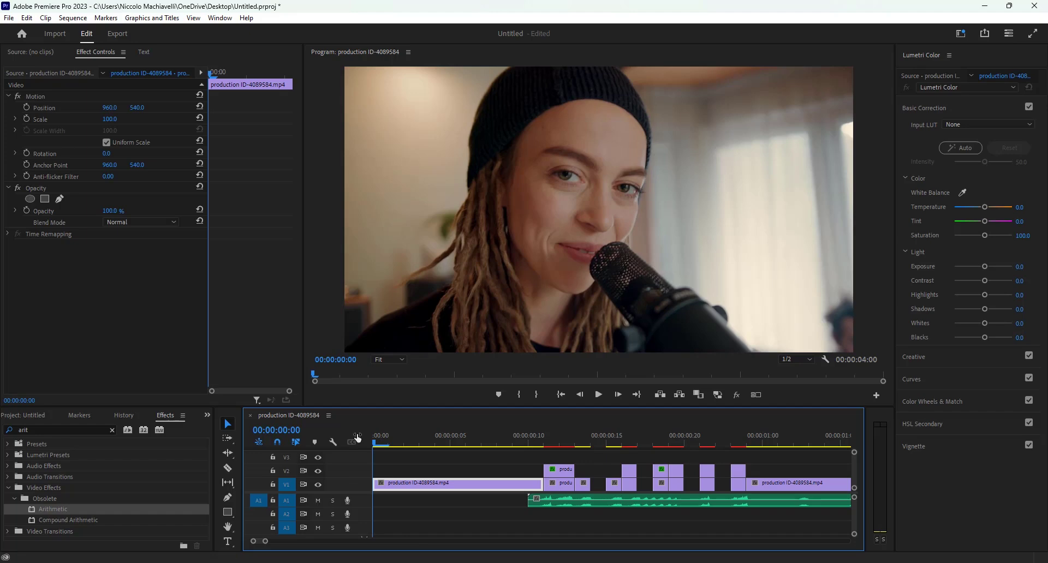
pyautogui.press('space')
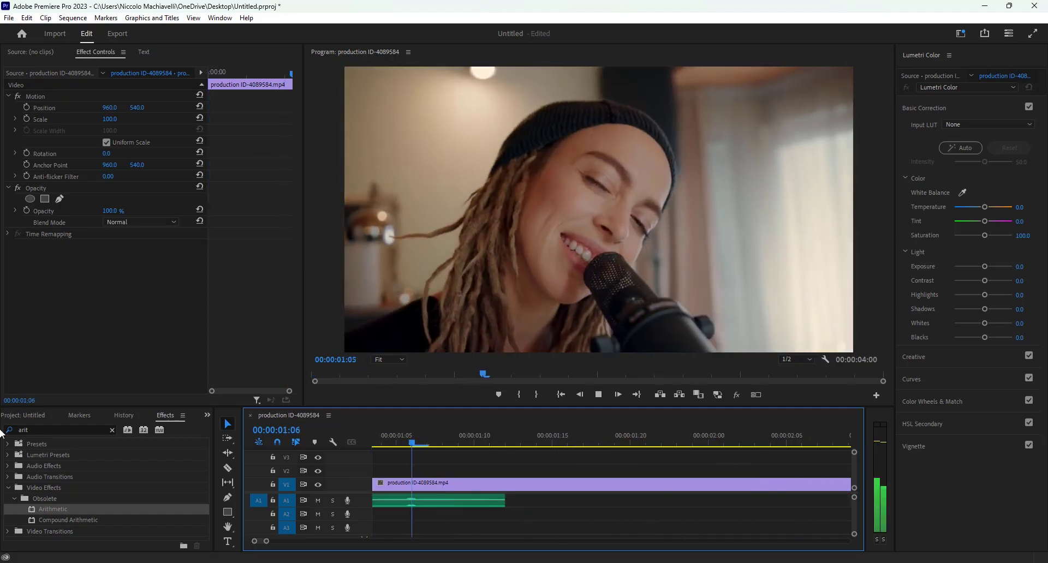